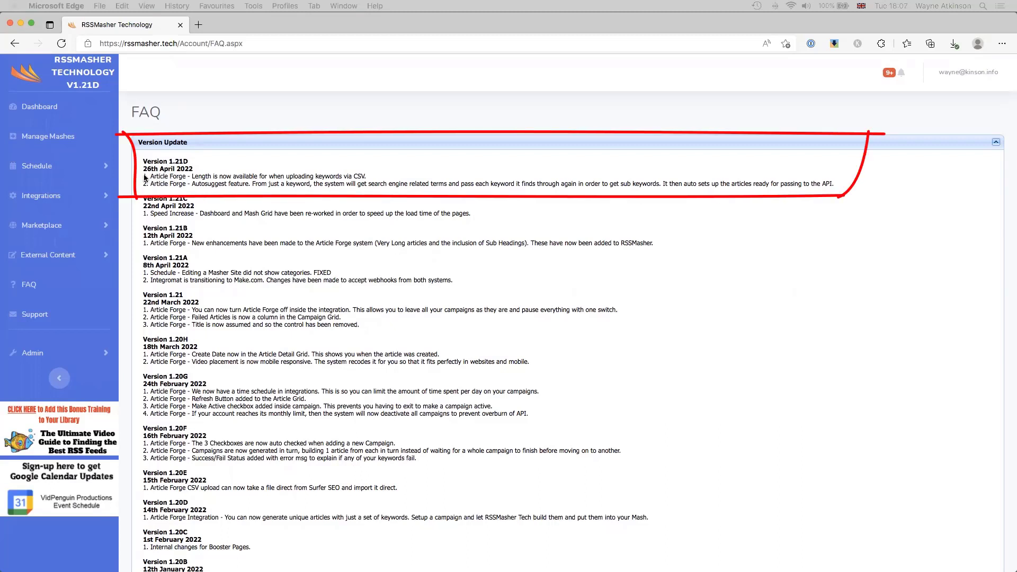
Step: Open the Article Forge campaigns list and examine the Cricket Articles campaign's keyword options and article grid
left_click(53, 255)
left_click(73, 284)
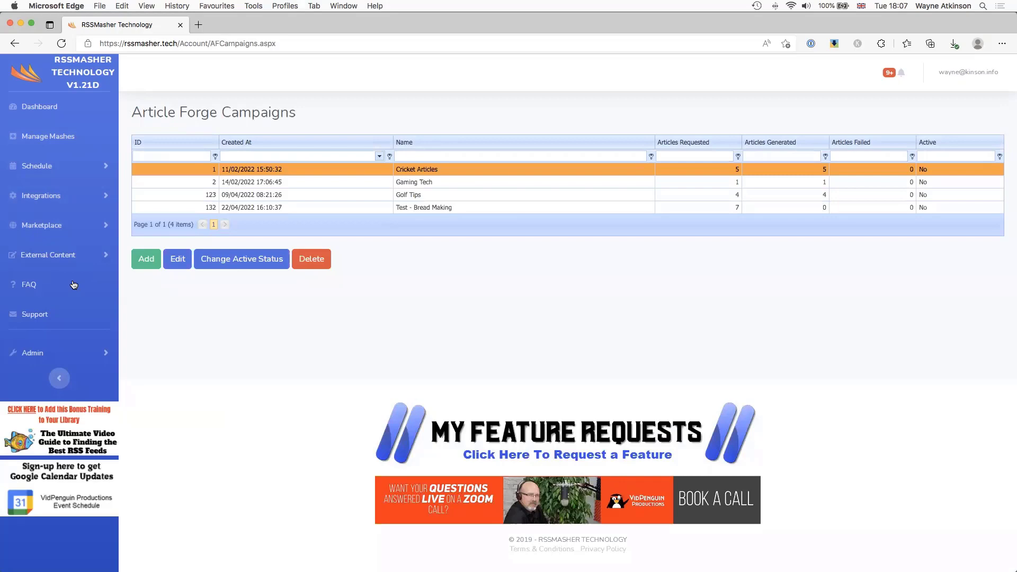
left_click(179, 262)
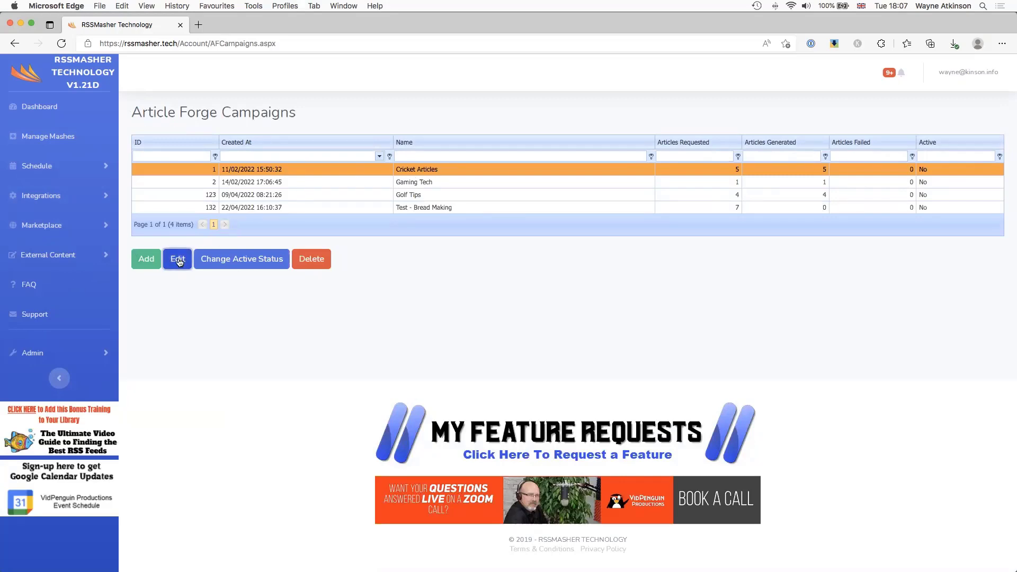
scroll(333, 252, "down", 5)
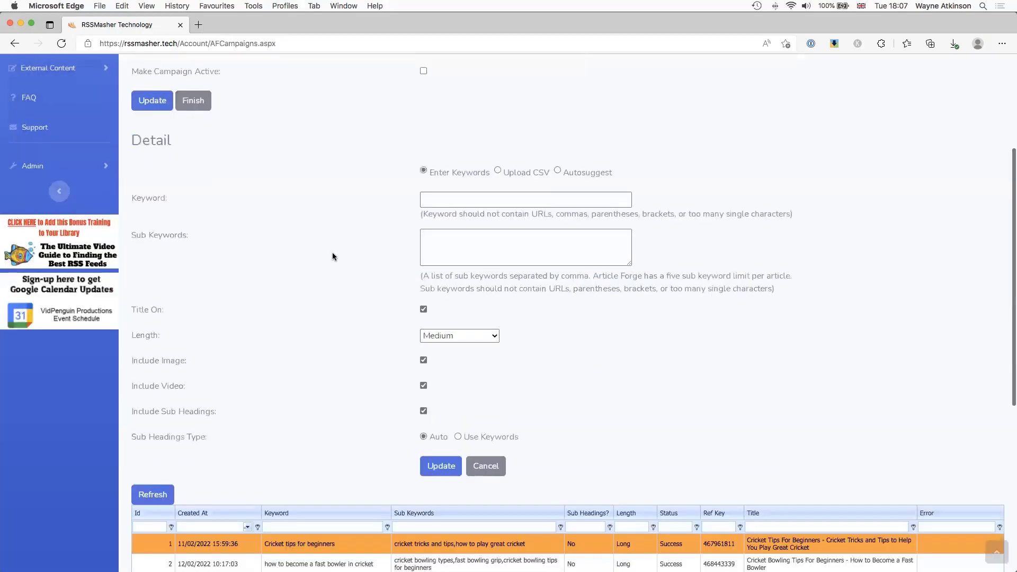
scroll(332, 252, "down", 3)
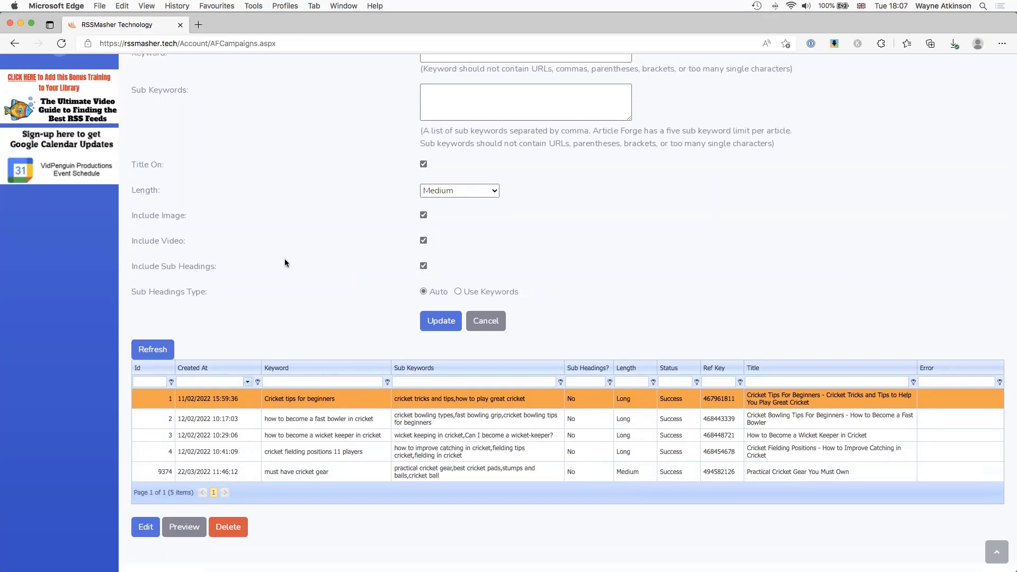
left_click(486, 320)
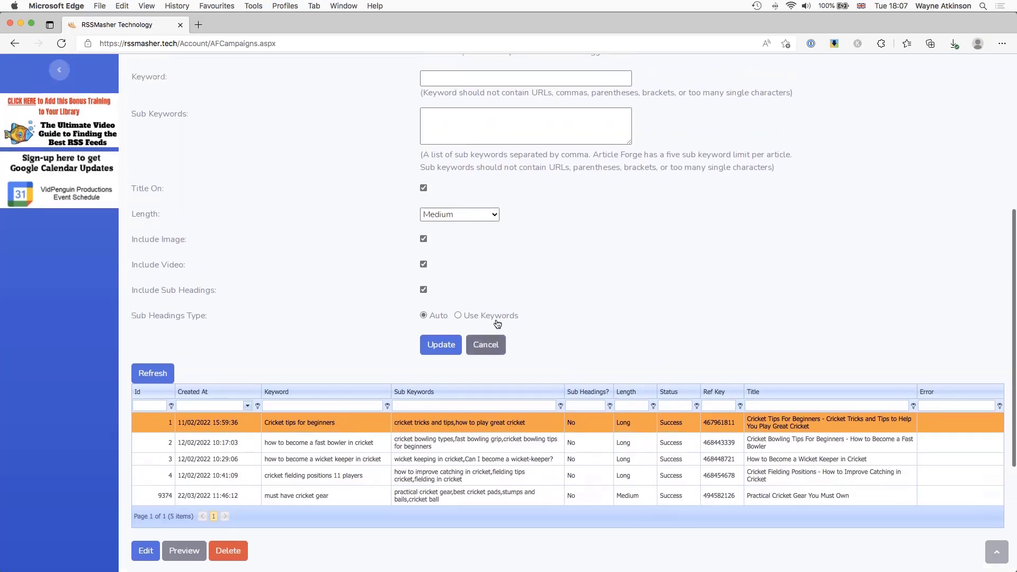
Step: Create a new Article Forge campaign named "Cooking - Baking" and save it
left_click(436, 180)
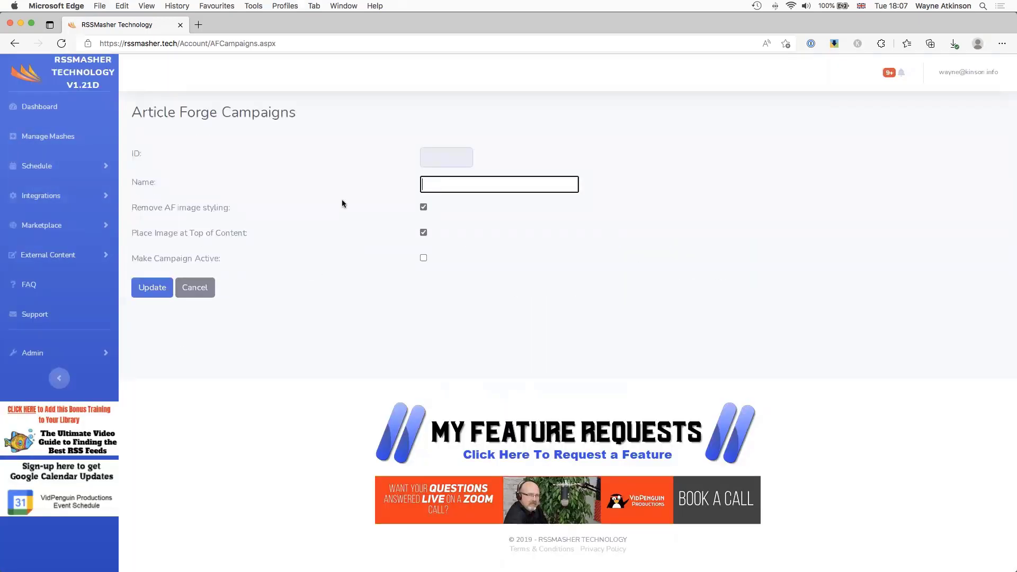
type("Cooking - Baking")
left_click(153, 287)
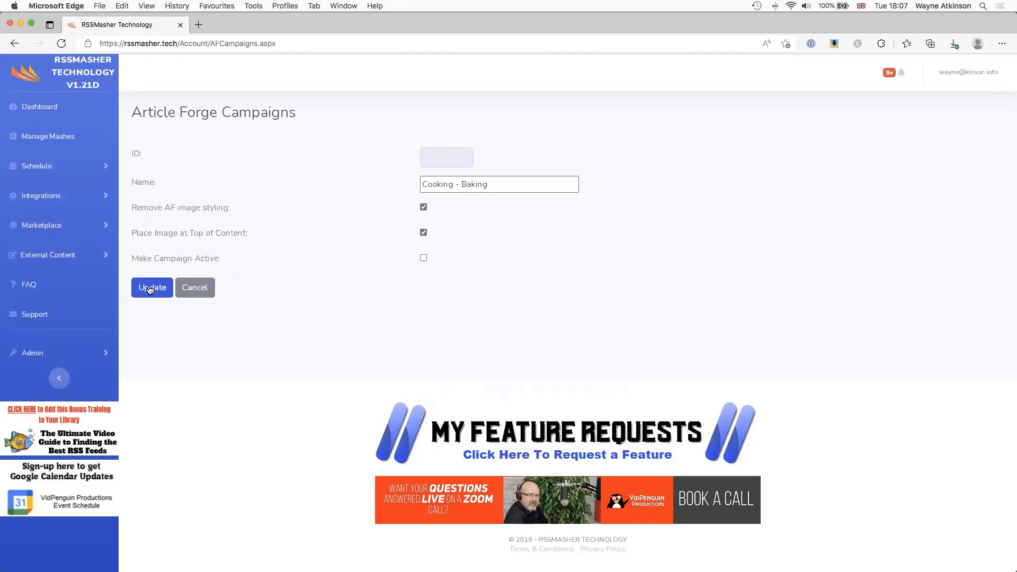
Step: Examine the CSV upload options for the campaign's keywords, including the article length and Surfer SEO upload type
scroll(310, 247, "down", 5)
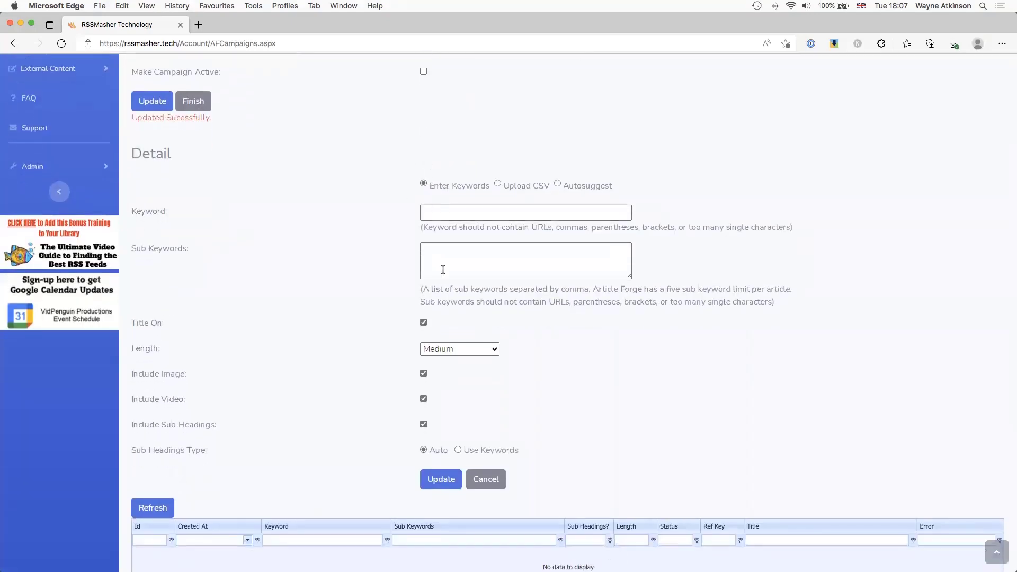
left_click(498, 184)
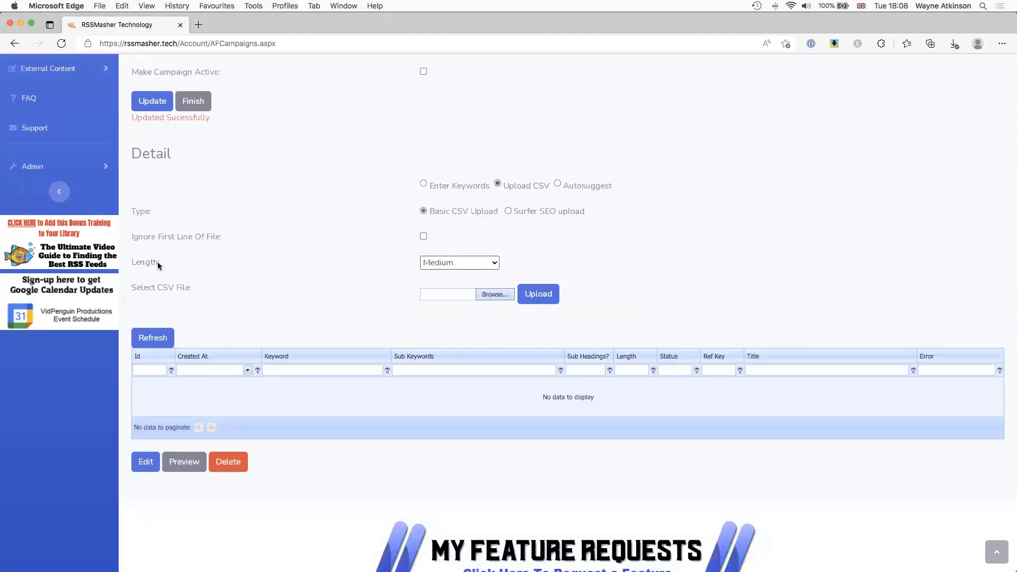
left_click(492, 263)
left_click(472, 261)
left_click(509, 212)
Step: Switch the keyword source to Autosuggest, with article length Very Long and country United States
left_click(557, 183)
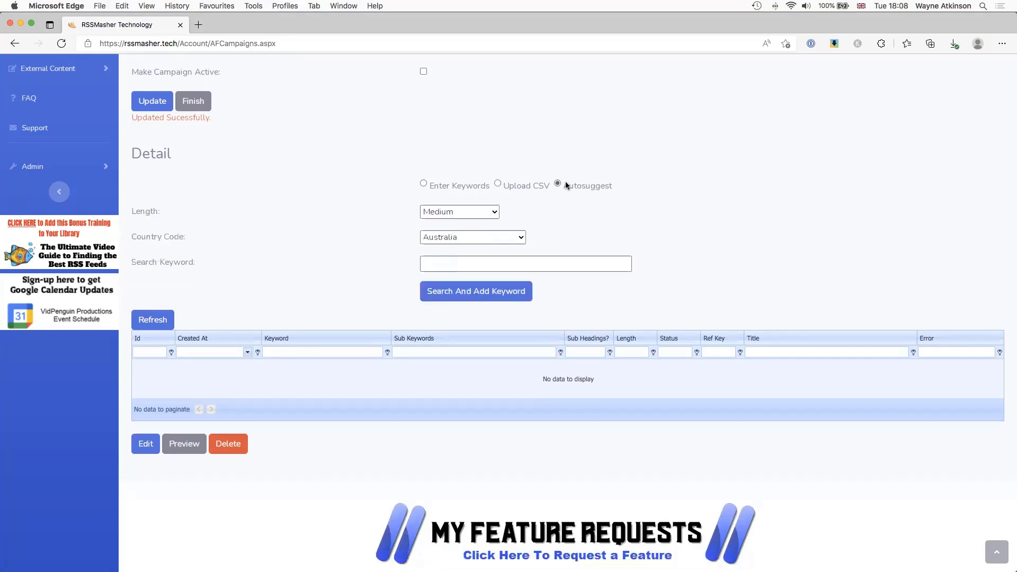
scroll(302, 179, "up", 1)
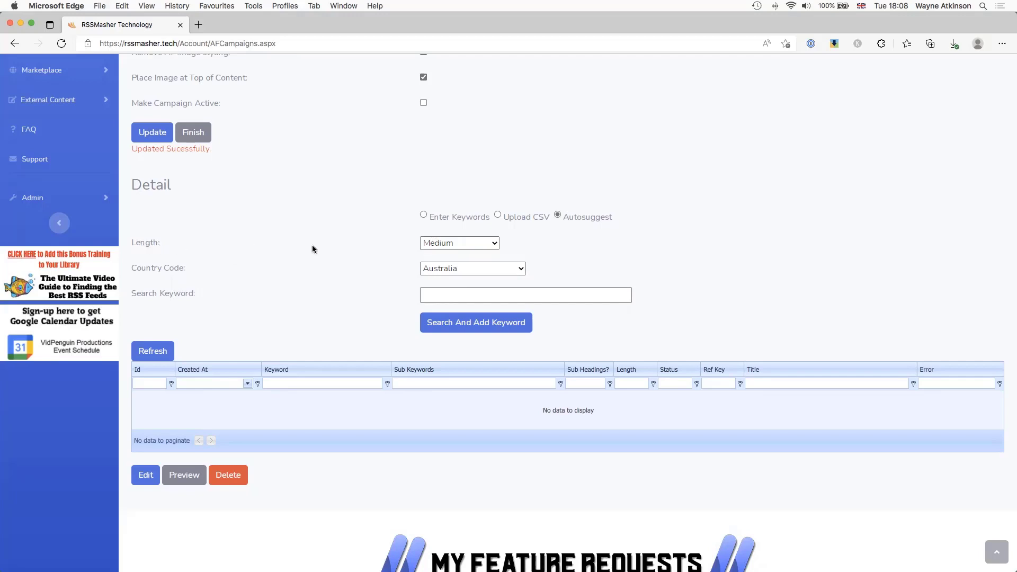
left_click(497, 245)
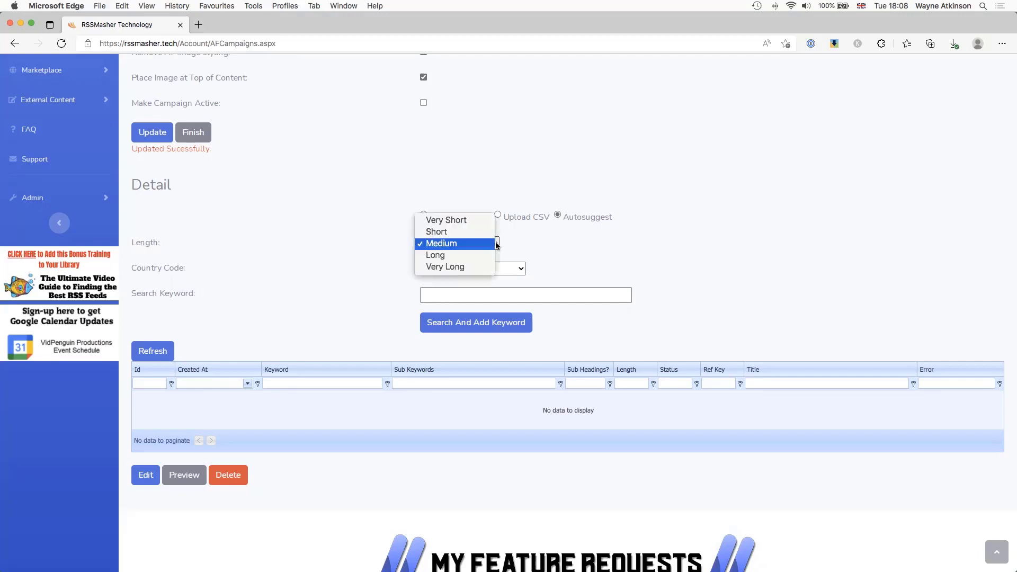
left_click(468, 267)
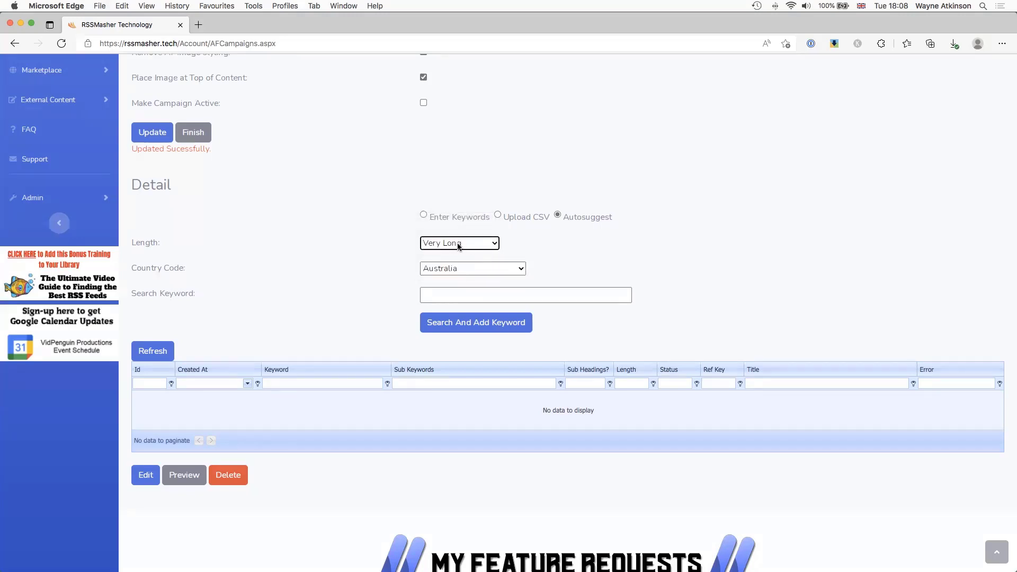
left_click(521, 244)
left_click(513, 269)
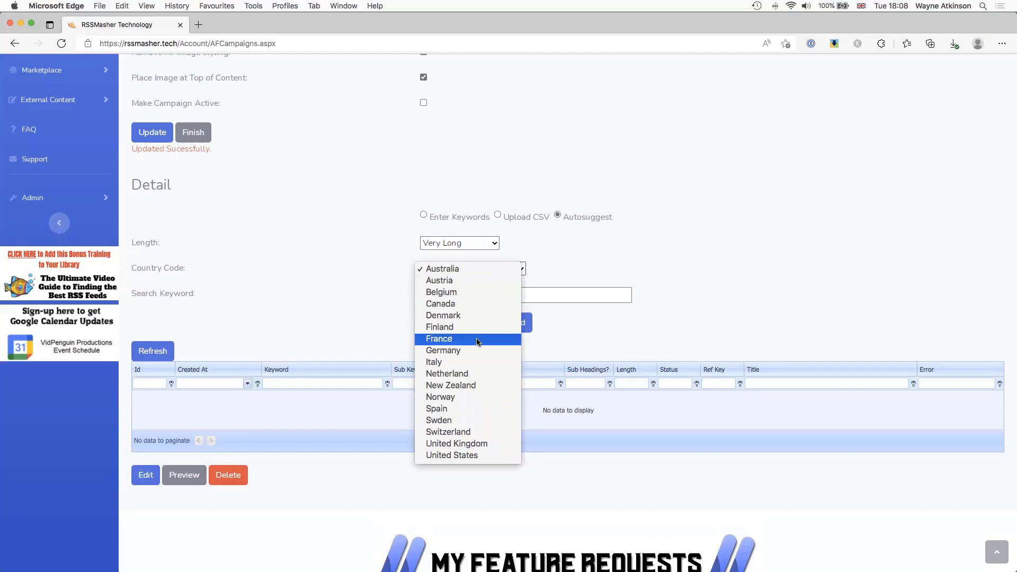
left_click(497, 457)
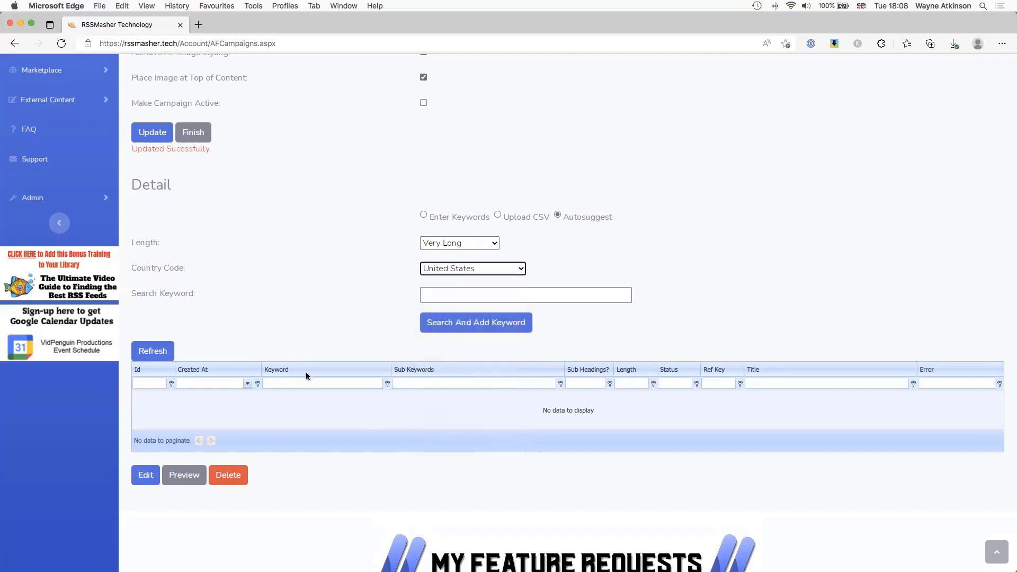
Step: Search for the keyword "baking bread" and add the suggested keywords to the campaign
left_click(440, 295)
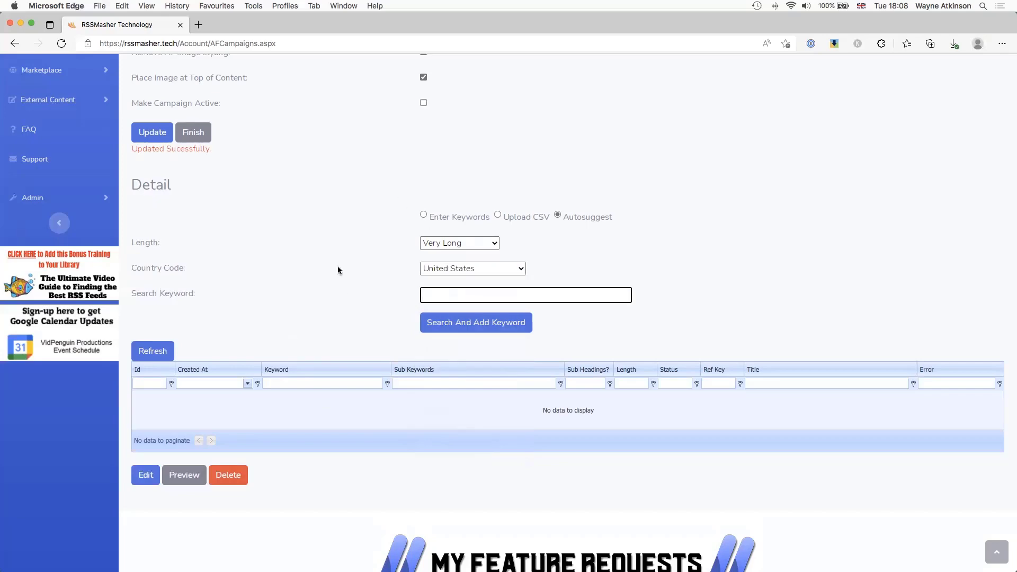
scroll(338, 270, "up", 3)
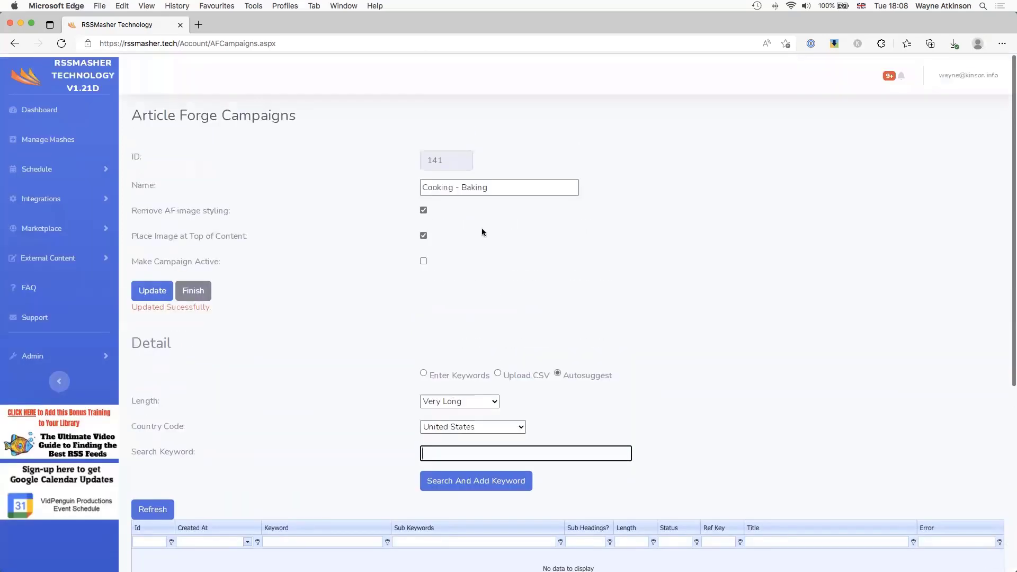
scroll(314, 317, "down", 3)
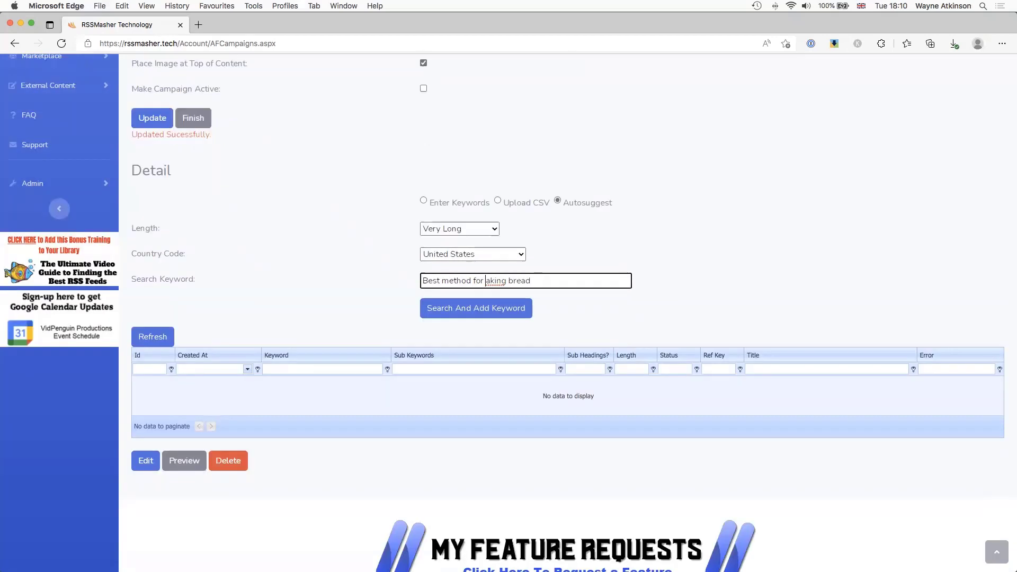
key("BackSpace")
key("BackSpace")
key("BackSpace")
key("BackSpace")
key("BackSpace")
key("BackSpace")
key("BackSpace")
key("BackSpace")
key("BackSpace")
key("BackSpace")
key("BackSpace")
key("BackSpace")
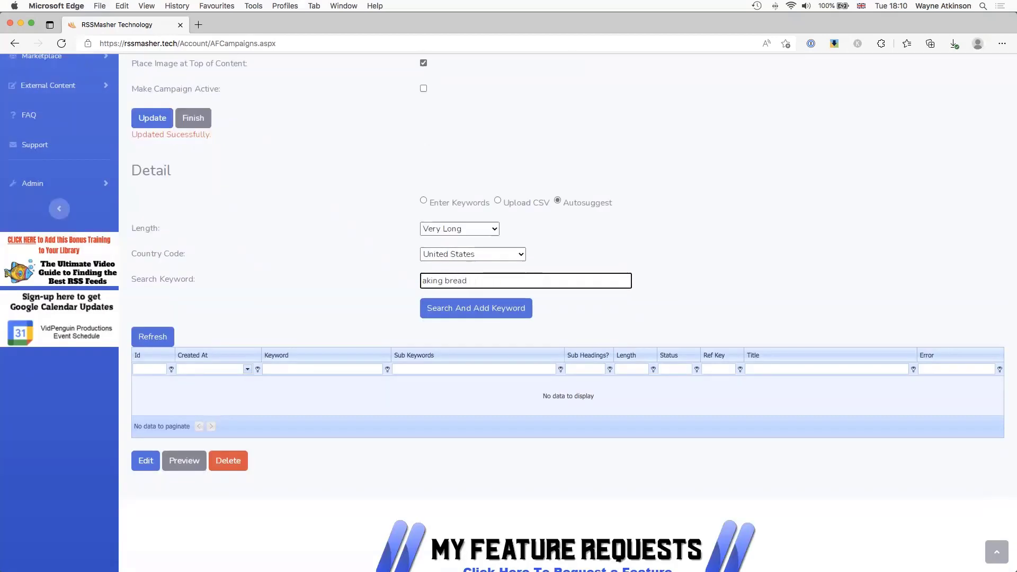
type("b")
left_click(477, 311)
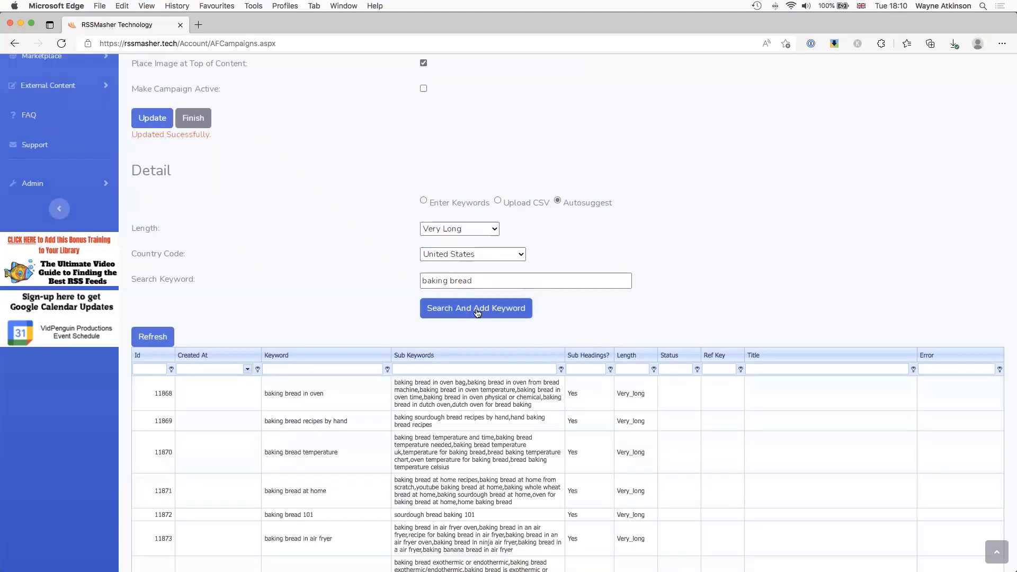
Step: Examine the generated keywords and sub keywords, including "baking bread in oven" and "baking bread recipes by hand"
scroll(287, 320, "down", 3)
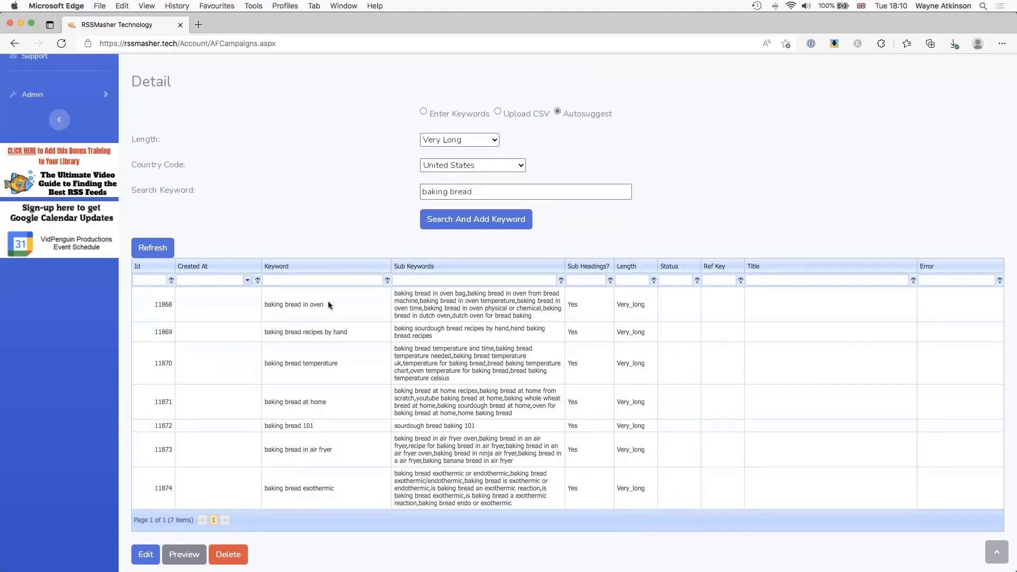
left_click_drag(266, 305, 264, 305)
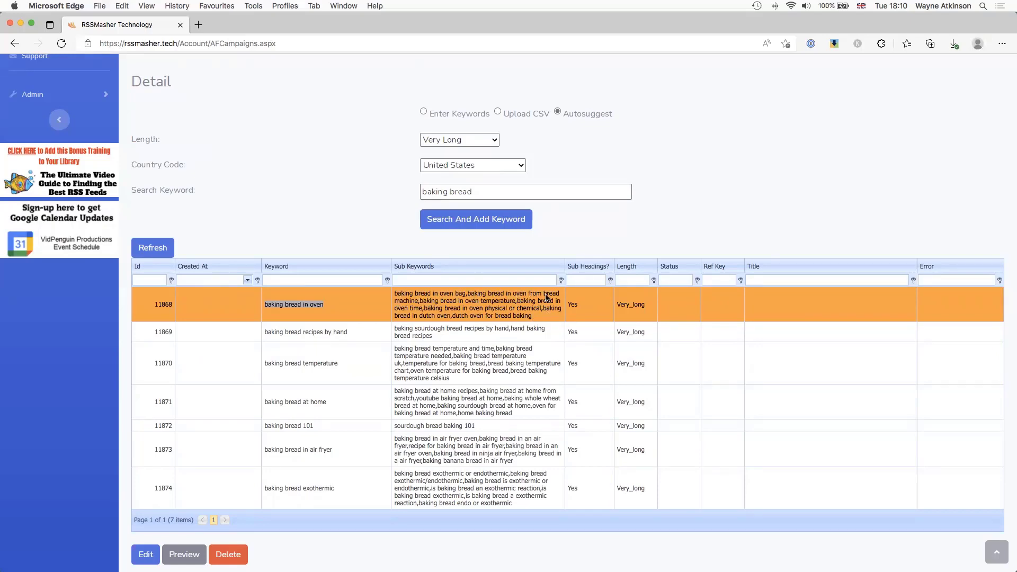
left_click(290, 339)
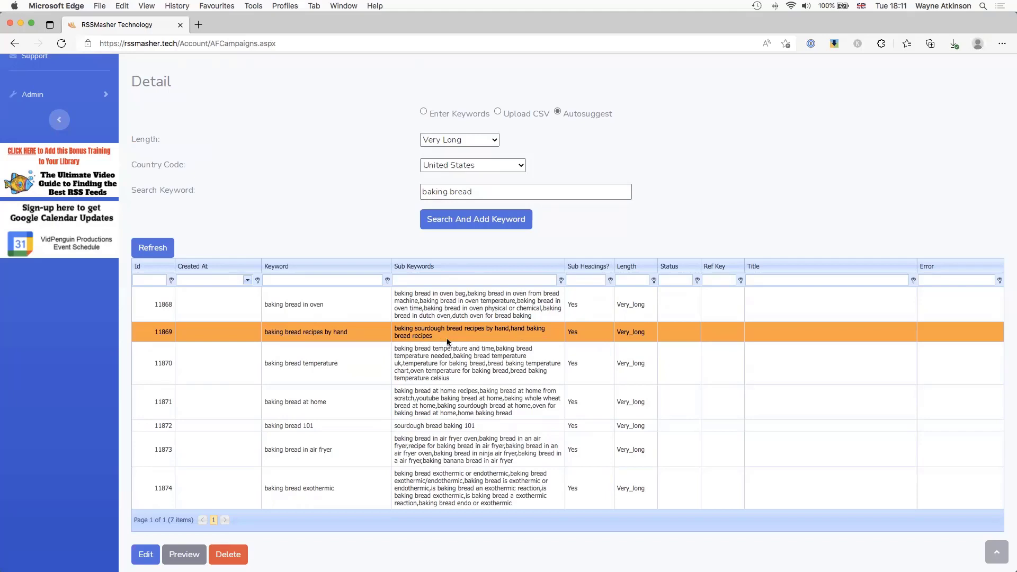
scroll(345, 362, "down", 1)
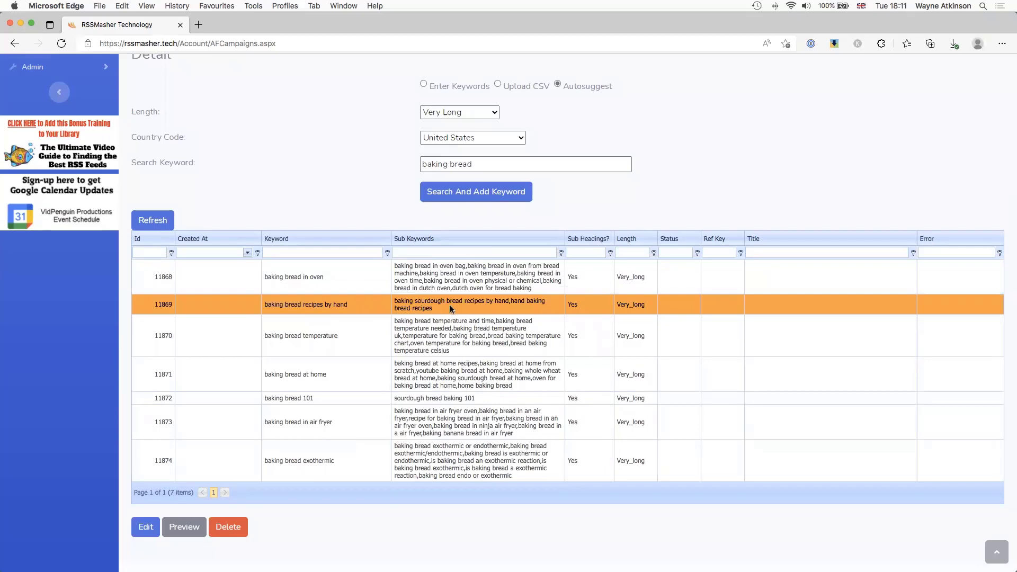
Step: Switch the keyword source to Enter Keywords and open the "baking bread at home" entry for editing
scroll(450, 305, "up", 2)
scroll(450, 305, "up", 4)
left_click(425, 238)
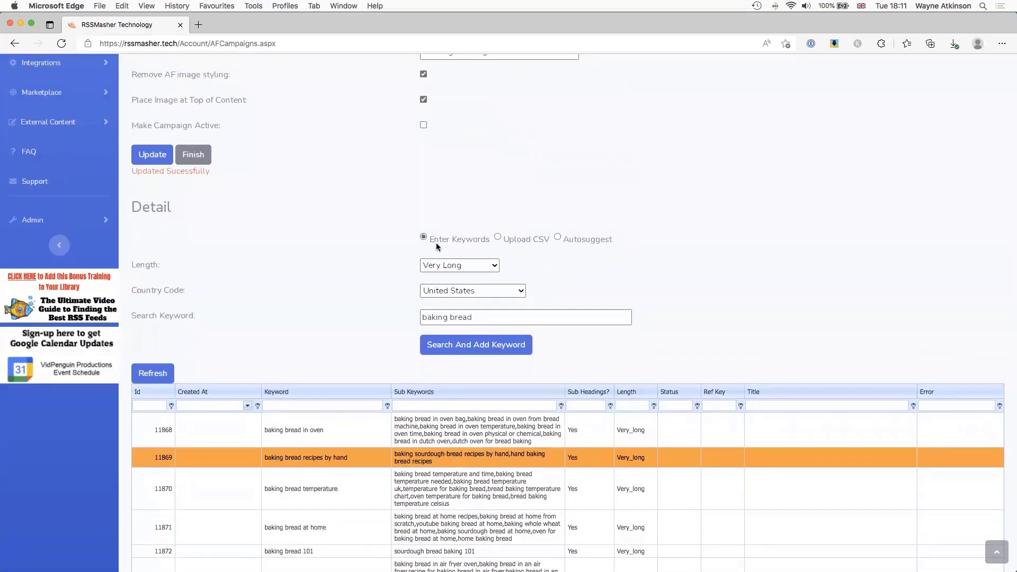
scroll(366, 325, "down", 5)
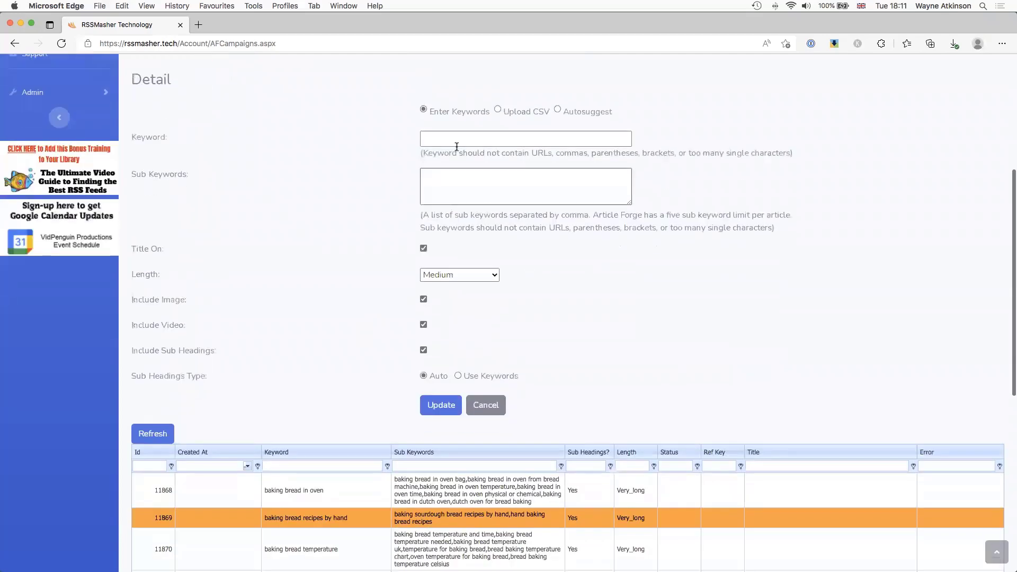
scroll(284, 289, "down", 9)
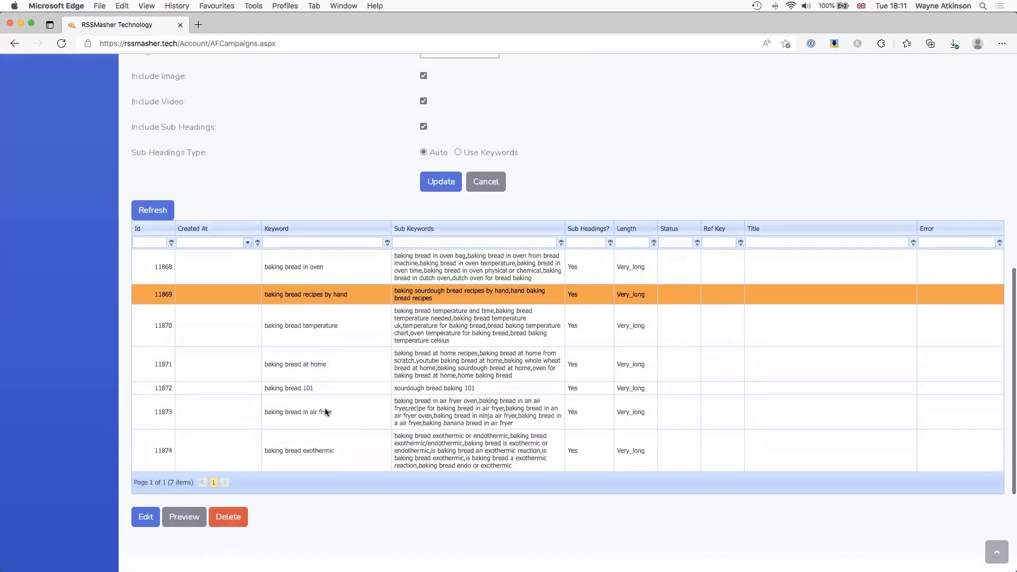
left_click(334, 354)
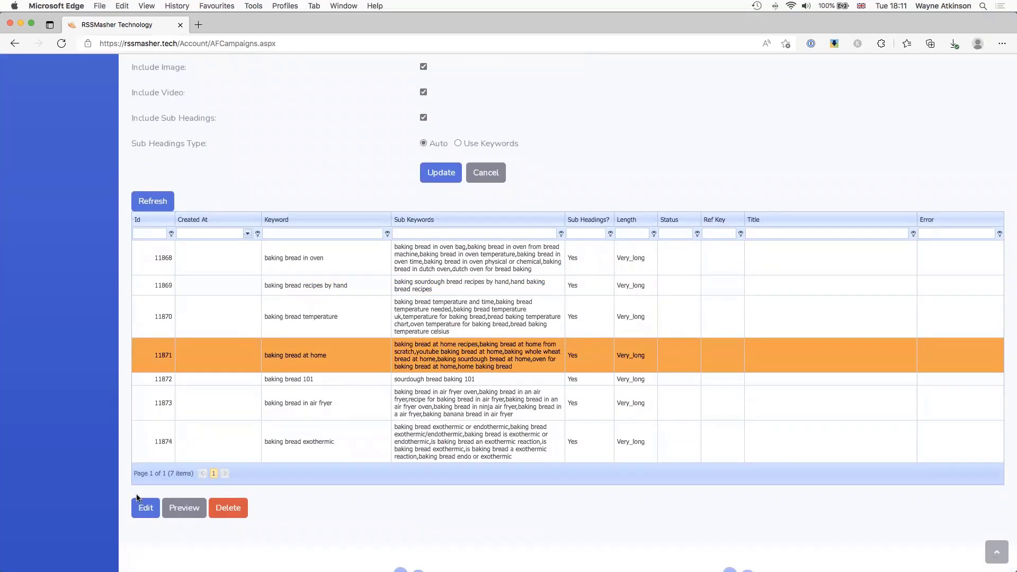
left_click(144, 510)
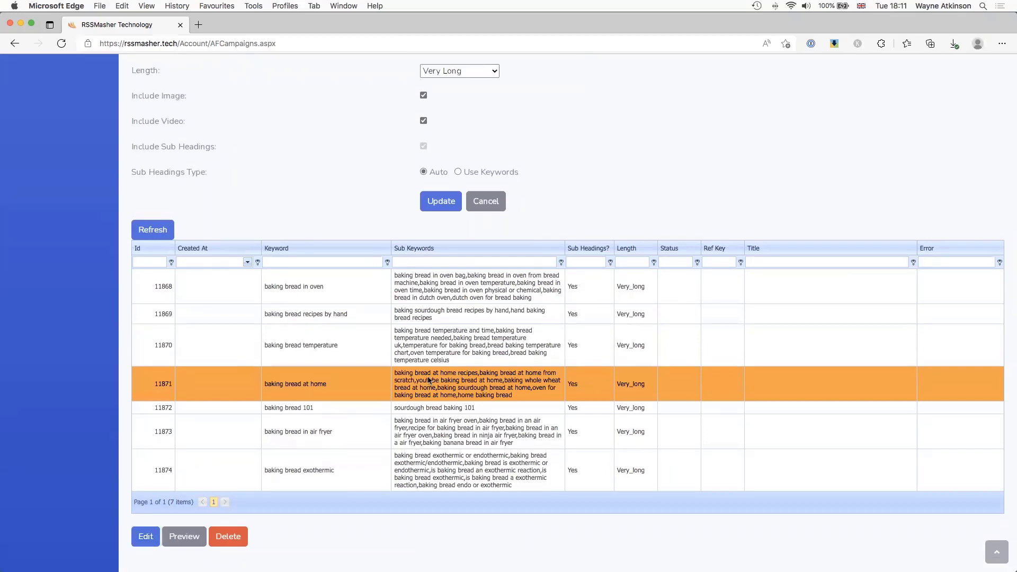
Step: Remove "youtube baking bread at home" from the entry's sub keywords and save the entry
scroll(400, 407, "up", 10)
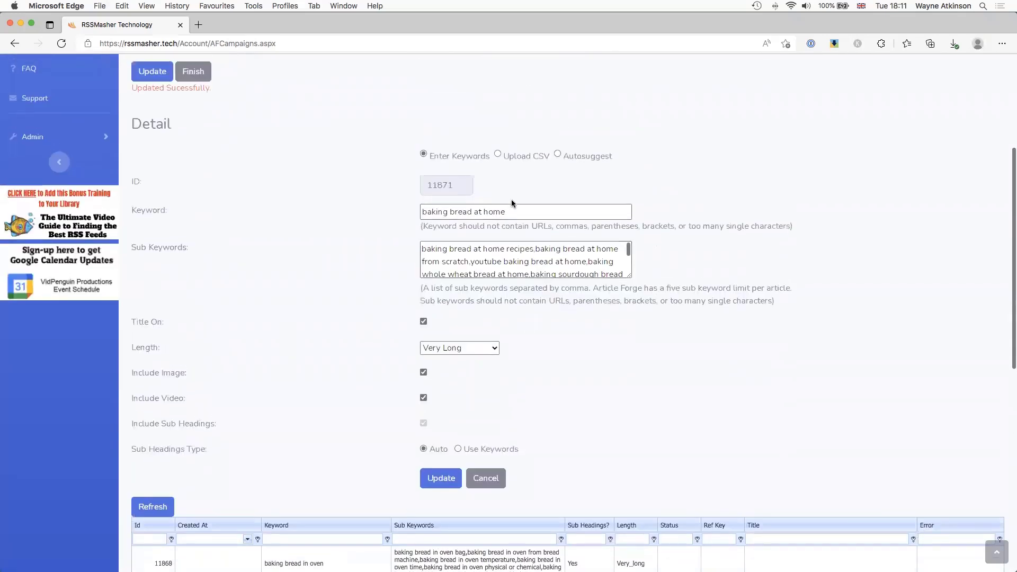
left_click_drag(629, 276, 650, 360)
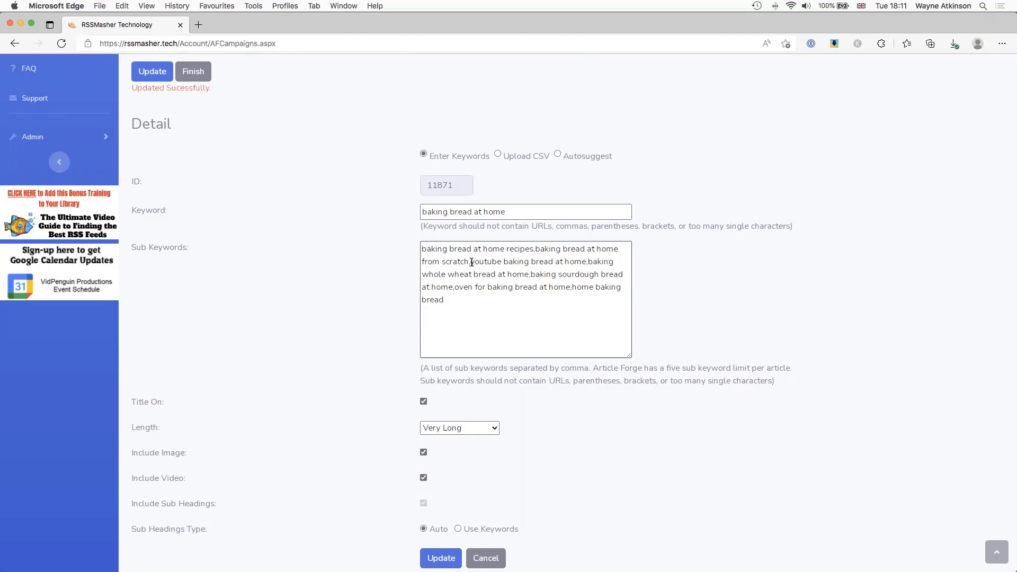
left_click_drag(470, 262, 586, 262)
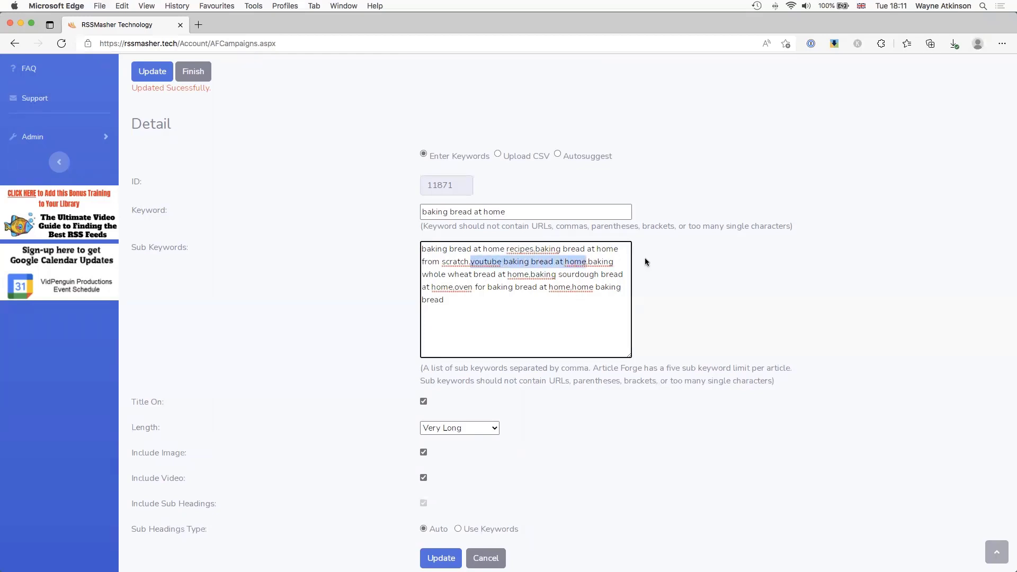
key("BackSpace")
key("BackSpace")
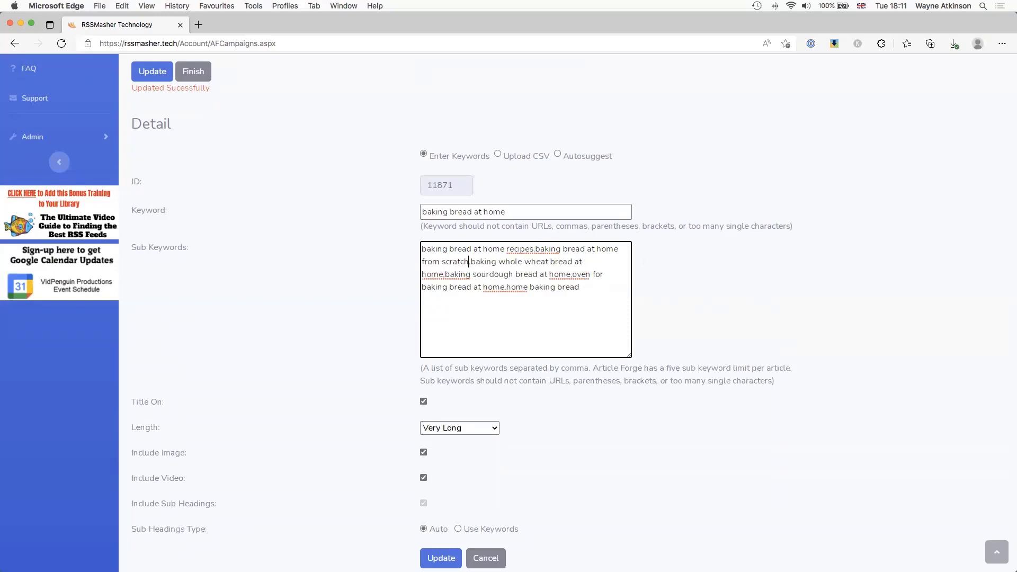
scroll(297, 322, "down", 5)
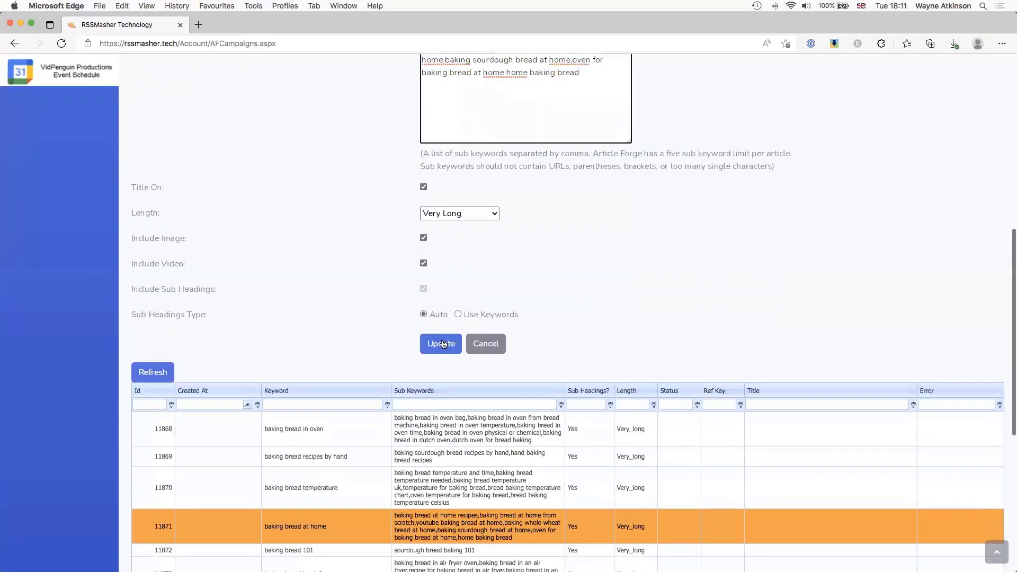
left_click(442, 344)
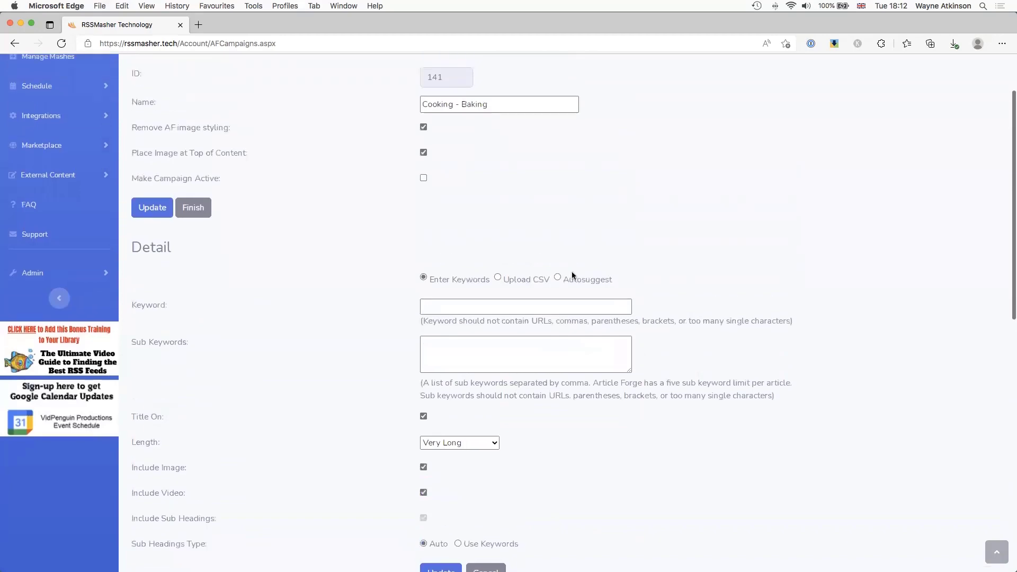
Step: Switch the keyword source to Autosuggest, search for "baking cakes" and add the suggested keywords to the campaign
left_click(558, 278)
scroll(370, 356, "down", 2)
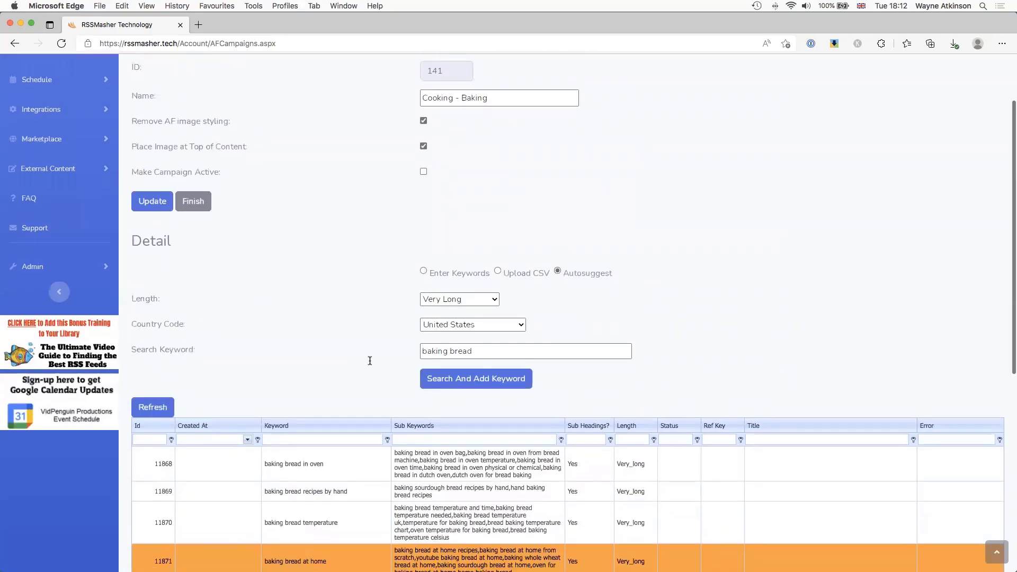
left_click_drag(482, 278, 352, 279)
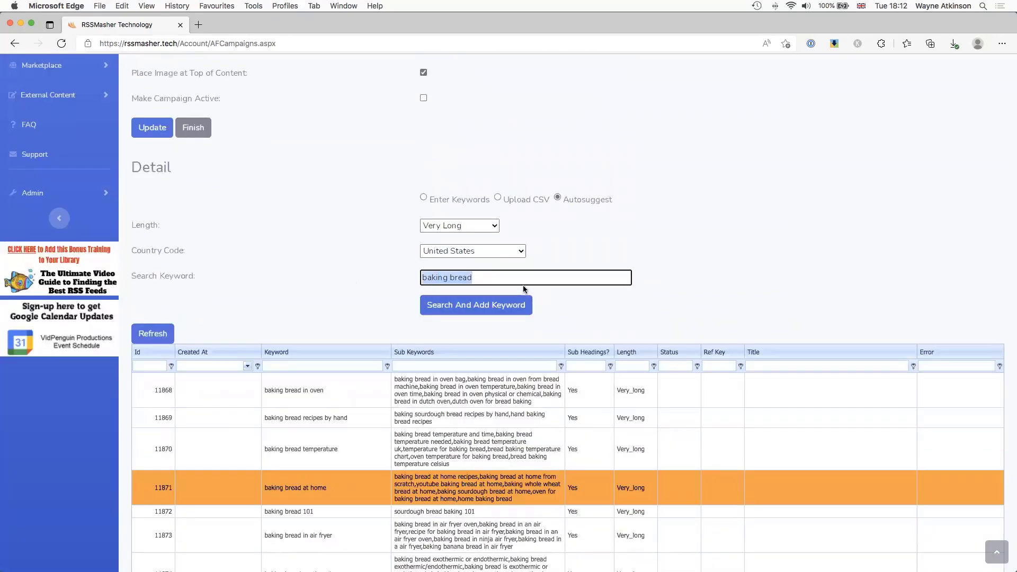
key("Right")
key("BackSpace")
key("BackSpace")
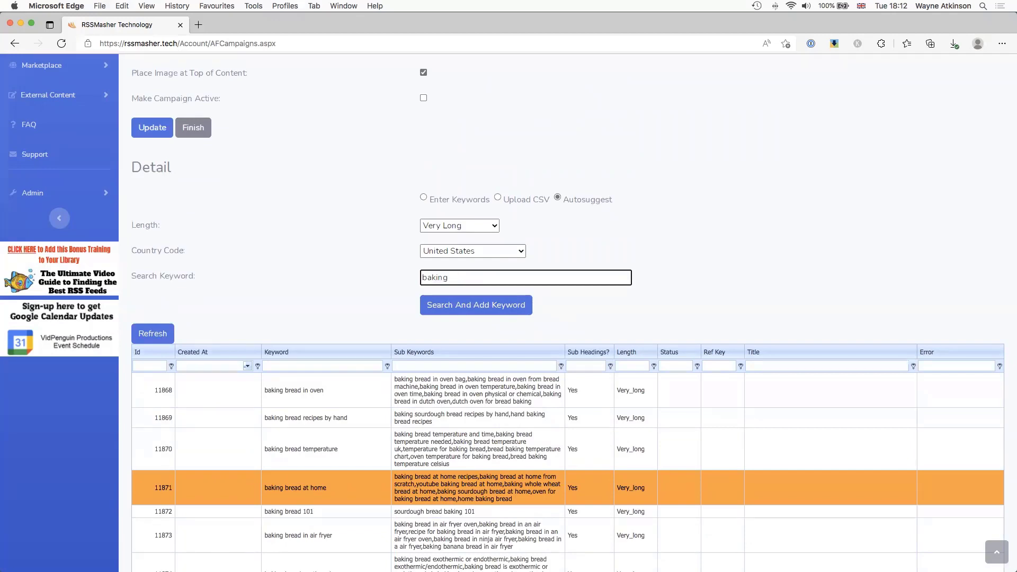
type("cakes")
left_click(509, 311)
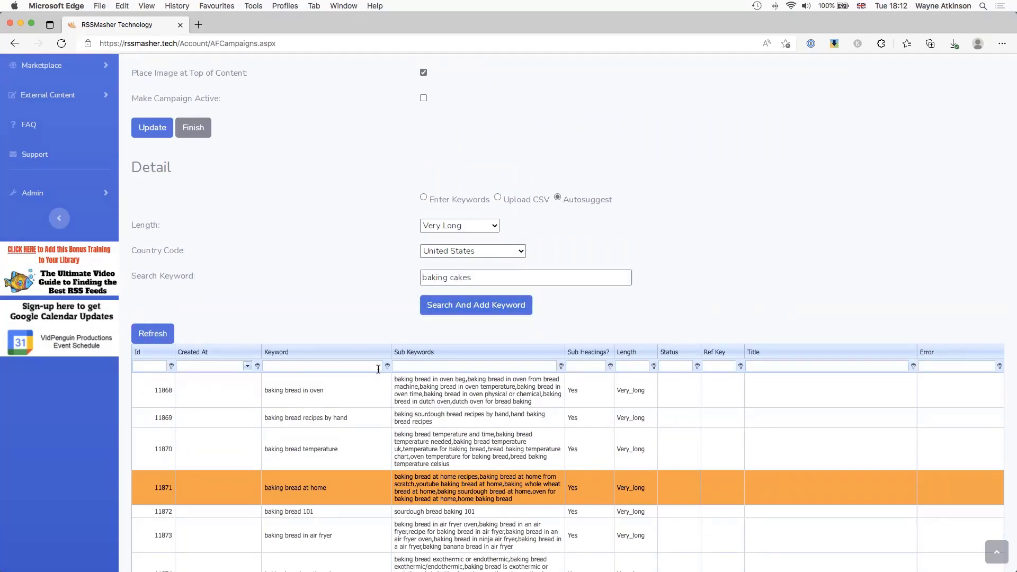
Step: Examine the newly added baking cakes keywords and their sub keywords, including the "baking cakes youtube" and "baking cakes videos" entries
scroll(362, 377, "down", 3)
scroll(361, 376, "down", 2)
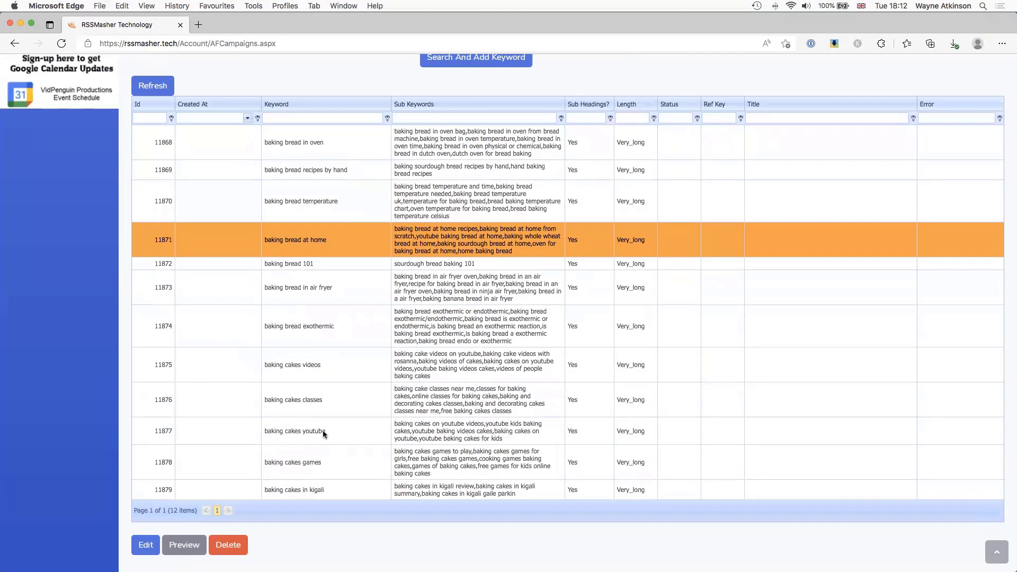
triple_click(265, 432)
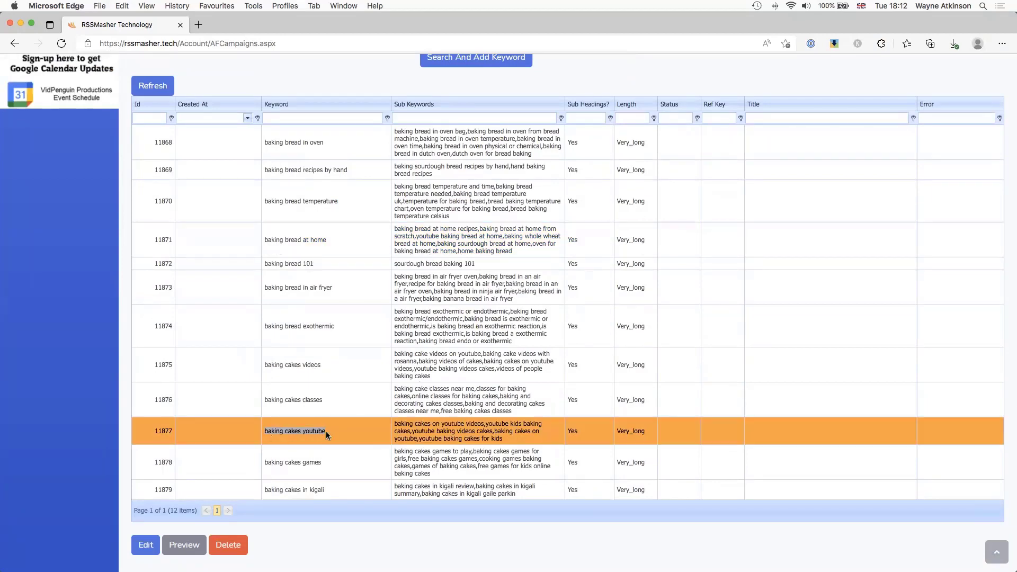
scroll(627, 199, "up", 5)
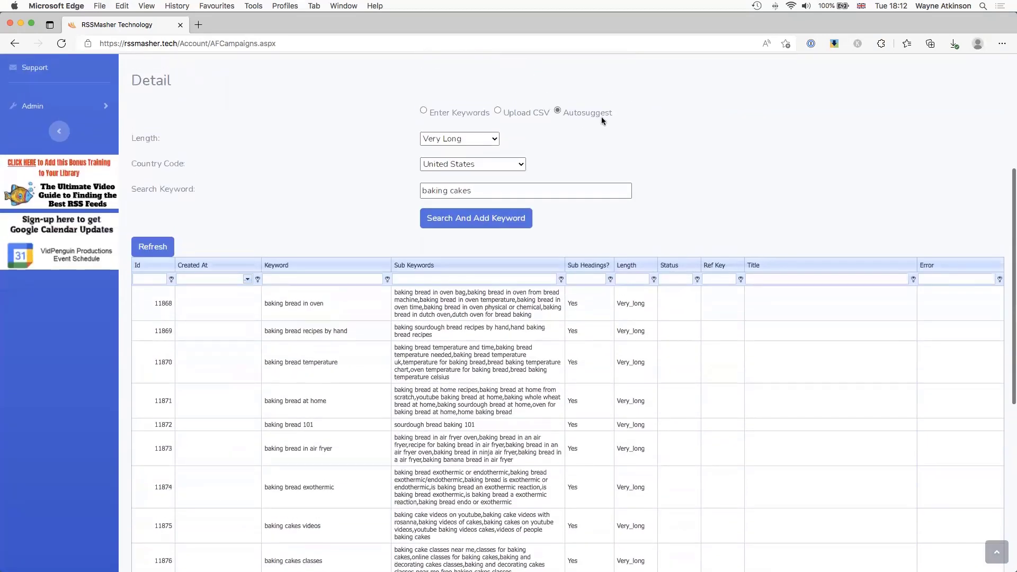
scroll(295, 226, "down", 5)
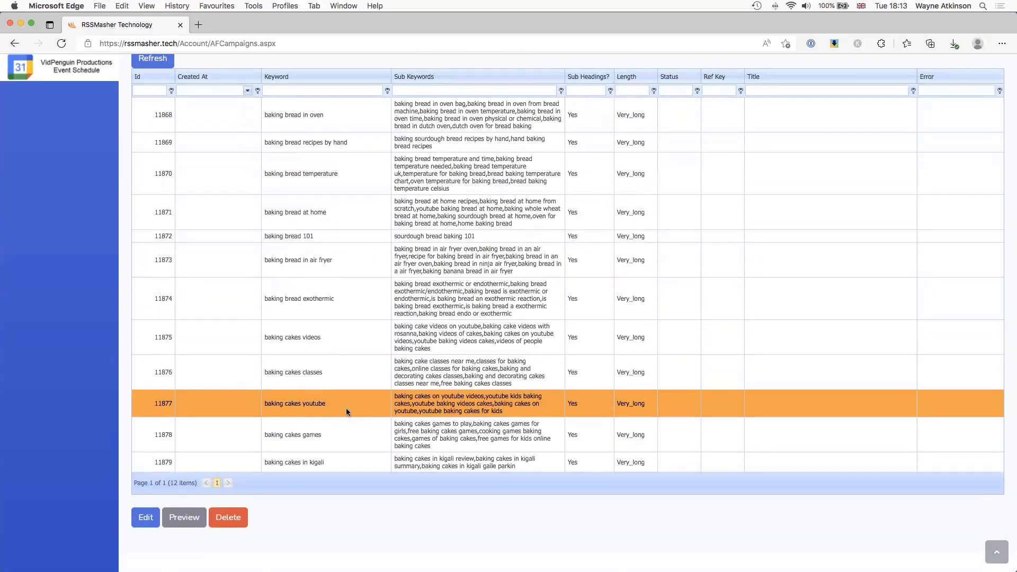
scroll(350, 360, "down", 1)
left_click(352, 308)
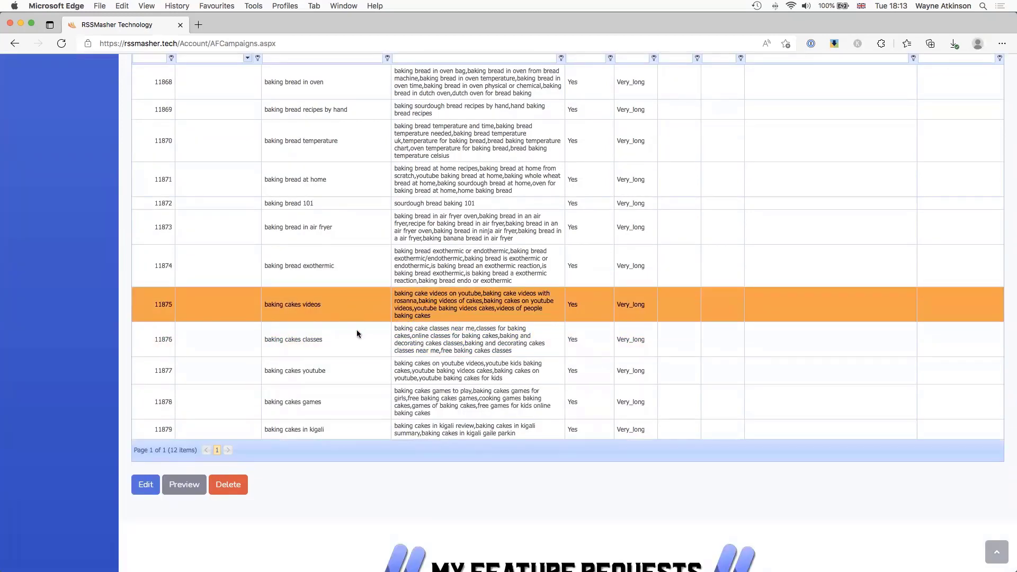
left_click(350, 375)
Step: Review the full keyword list together with the keyword, sub keyword, length, image, video and sub heading options above it
scroll(351, 375, "up", 2)
scroll(351, 375, "down", 2)
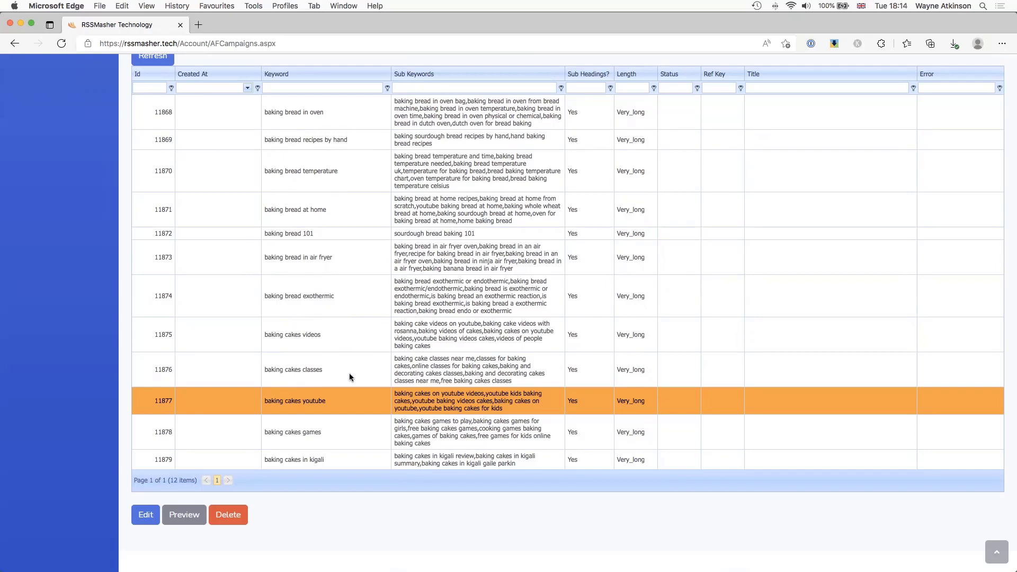
scroll(349, 376, "up", 1)
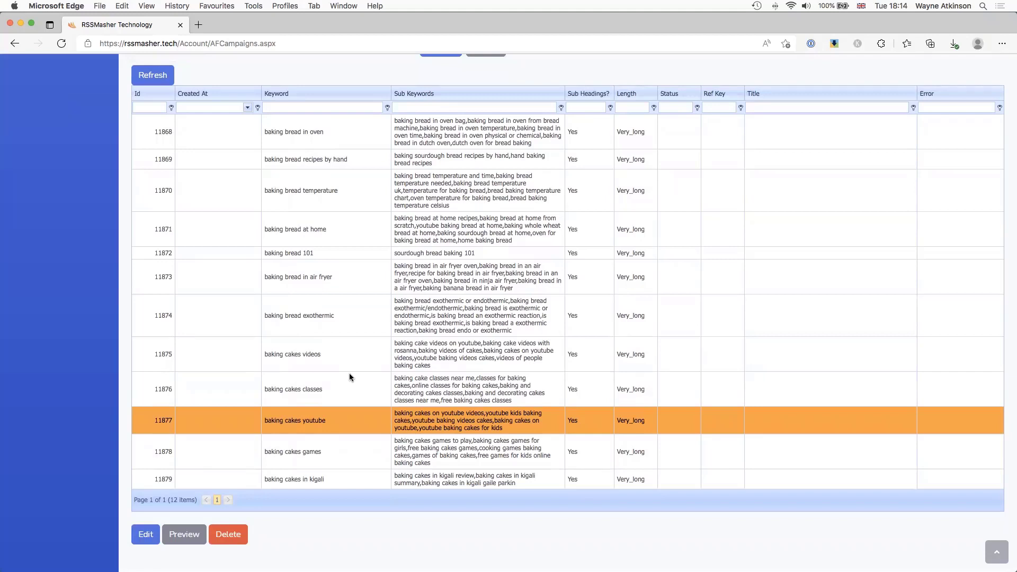
scroll(350, 376, "up", 3)
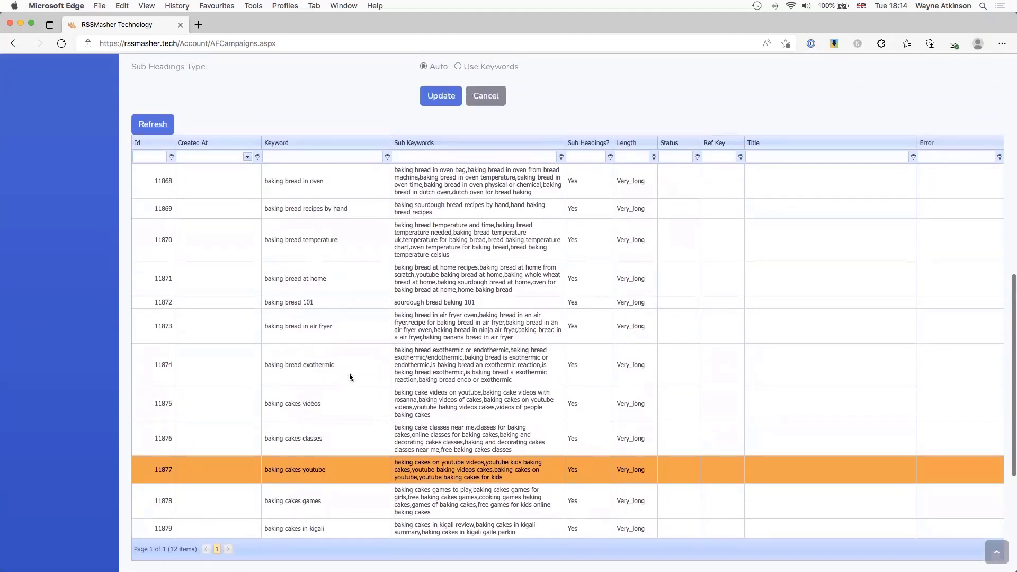
scroll(350, 377, "up", 1)
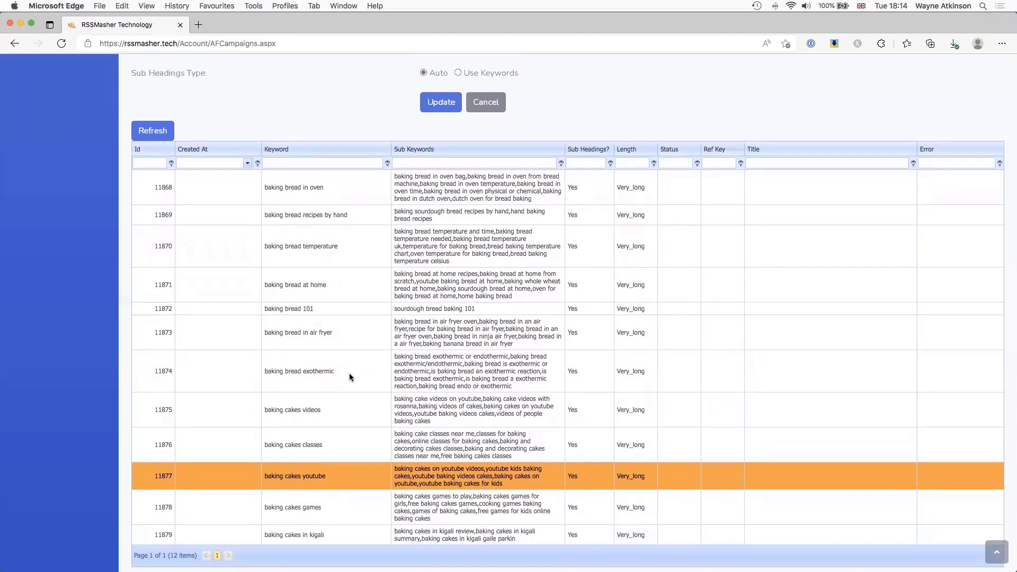
scroll(349, 377, "up", 5)
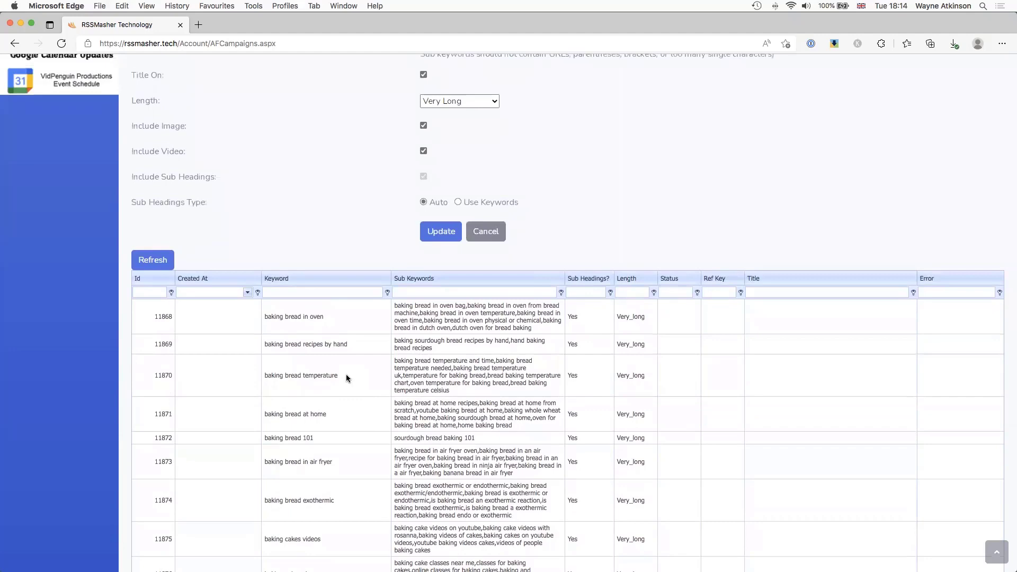
scroll(347, 378, "up", 9)
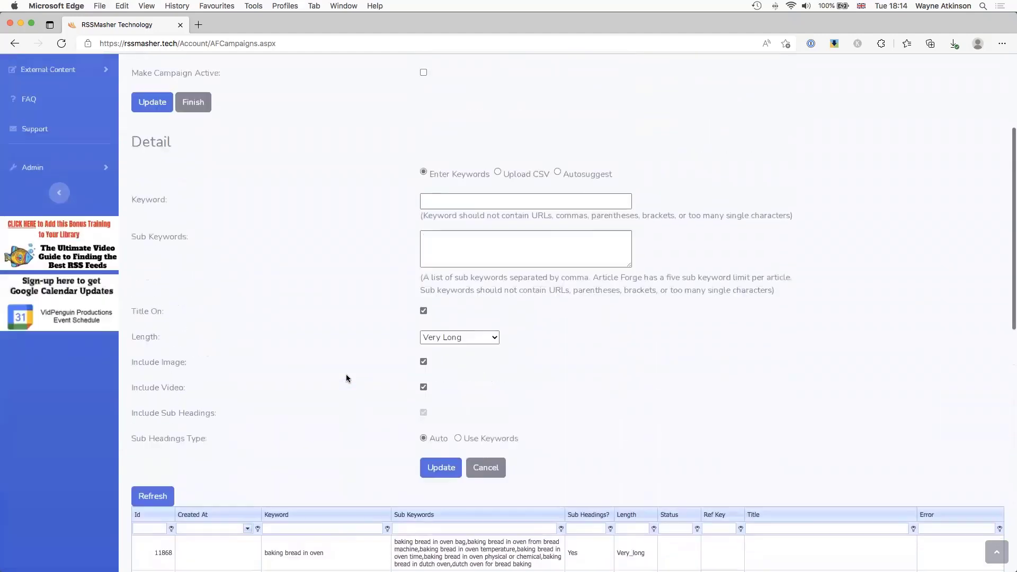
scroll(347, 377, "up", 1)
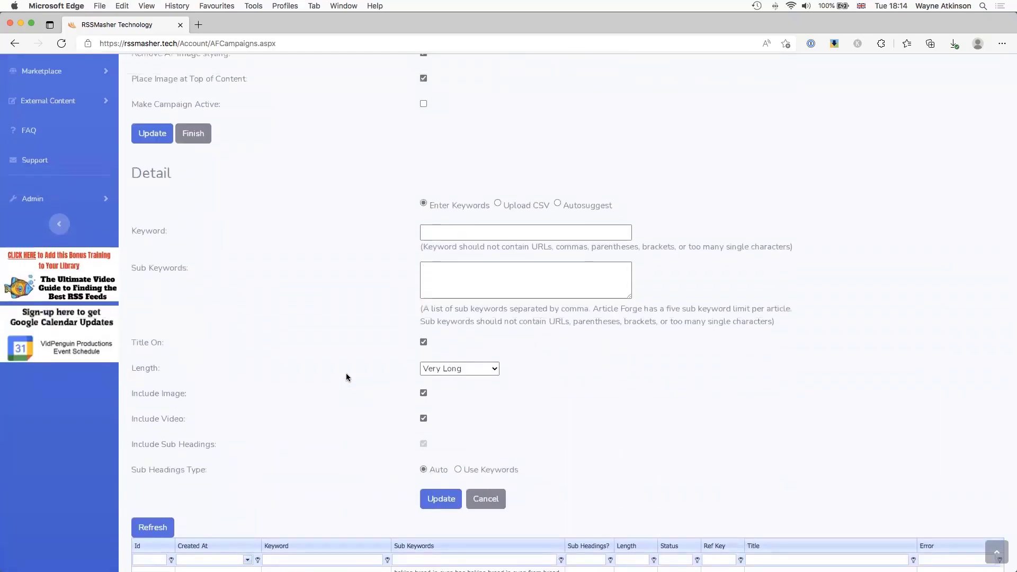
scroll(347, 377, "up", 1)
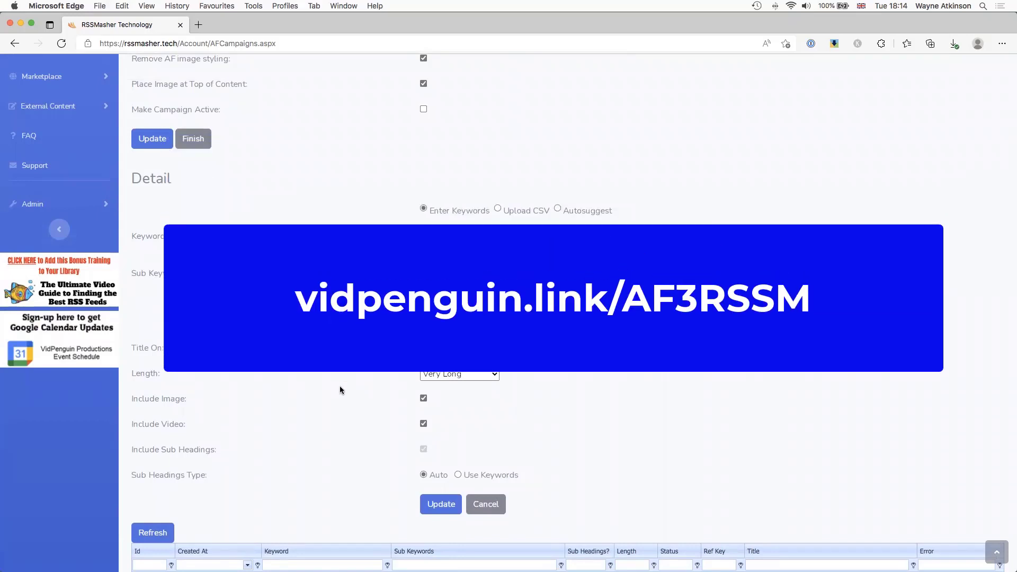
scroll(340, 390, "down", 5)
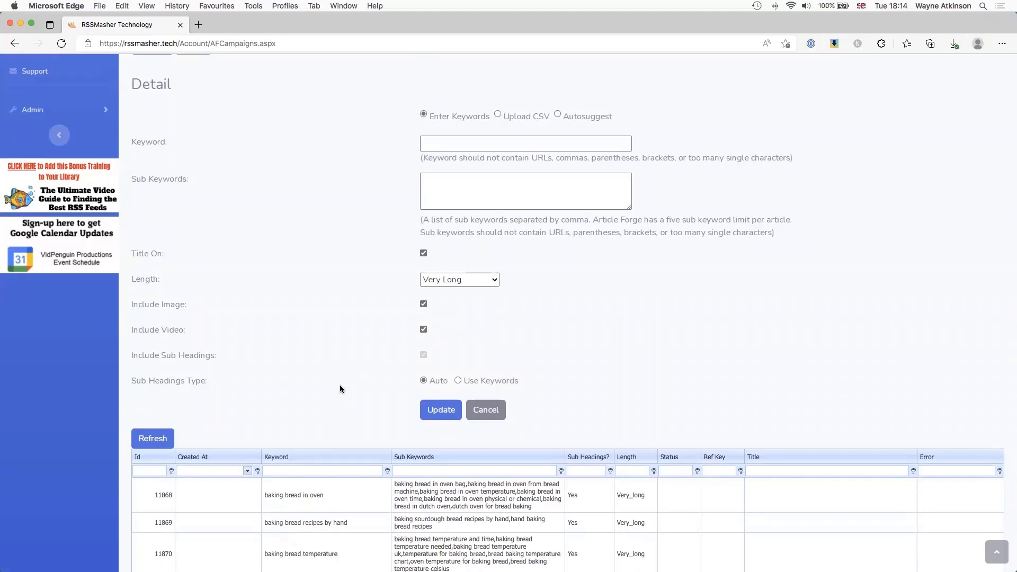
scroll(340, 389, "down", 3)
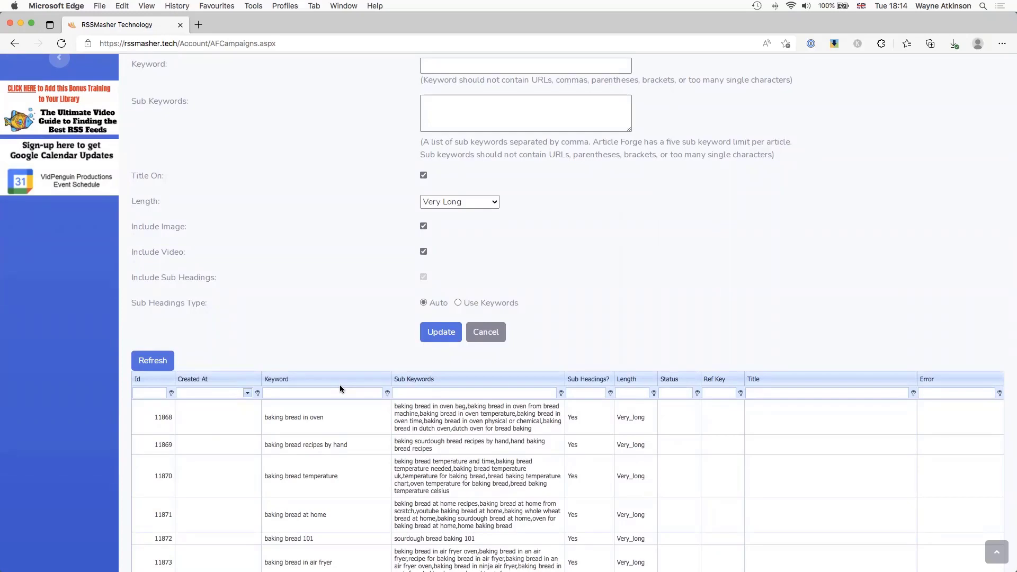
scroll(340, 389, "down", 1)
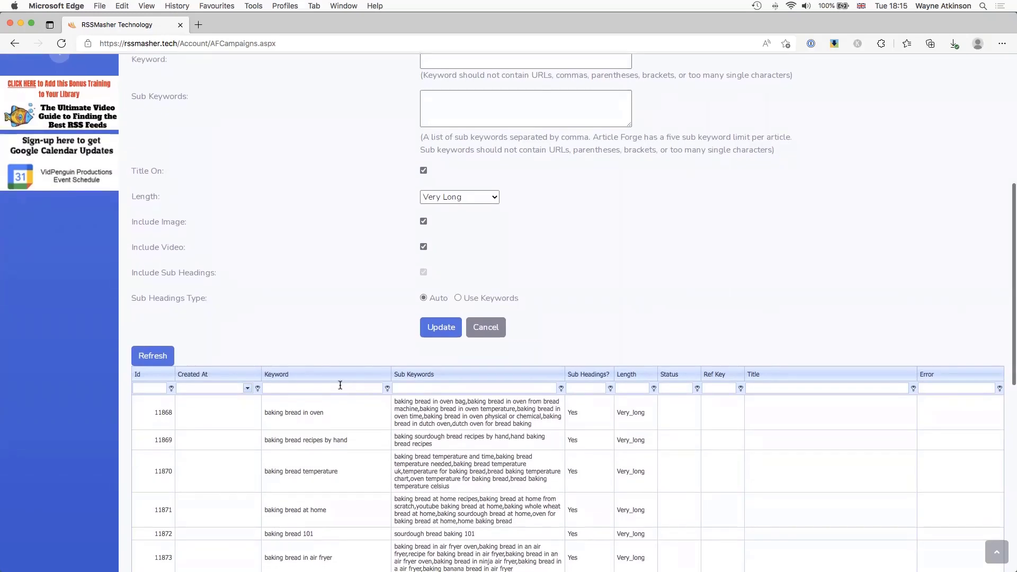
scroll(340, 386, "down", 2)
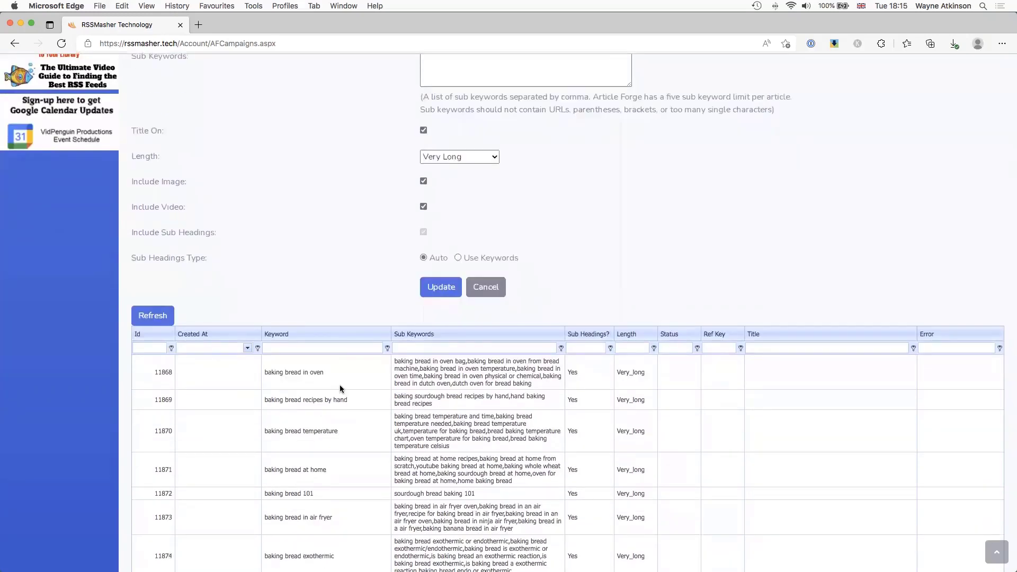
Step: Delete the "baking cakes in kigali" entry from the campaign's keyword list
left_click(314, 343)
scroll(314, 343, "down", 4)
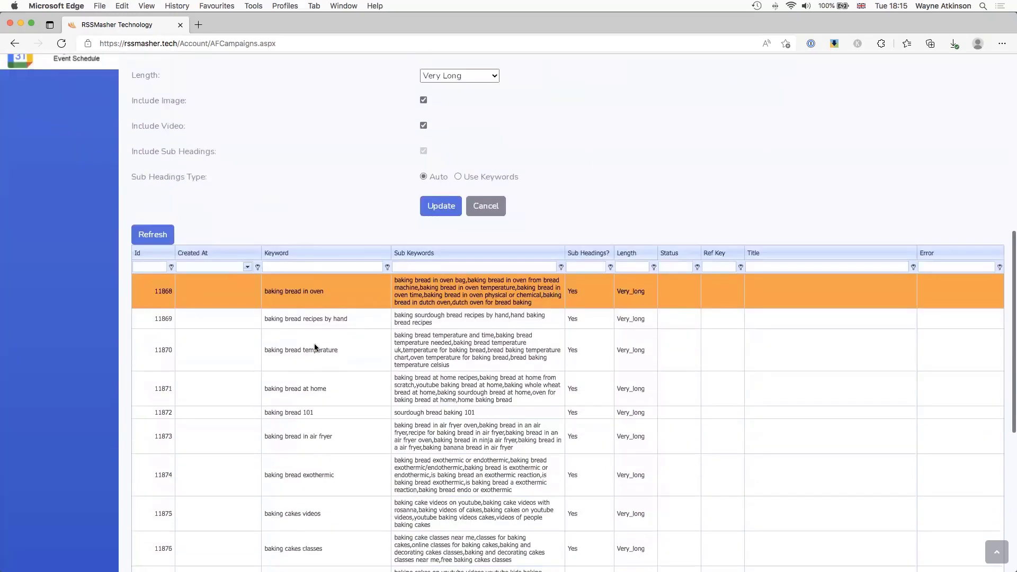
scroll(315, 347, "down", 8)
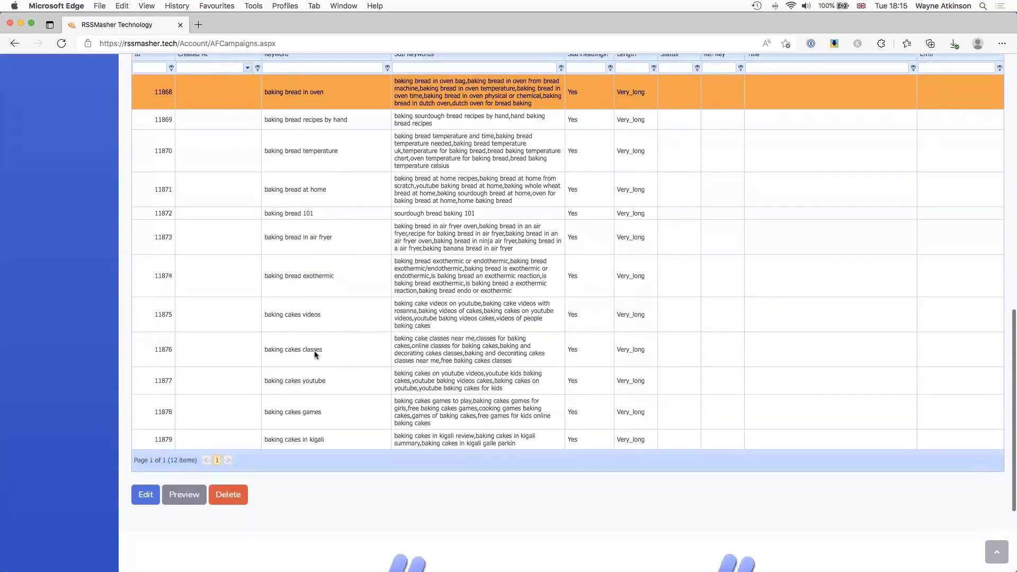
left_click(313, 439)
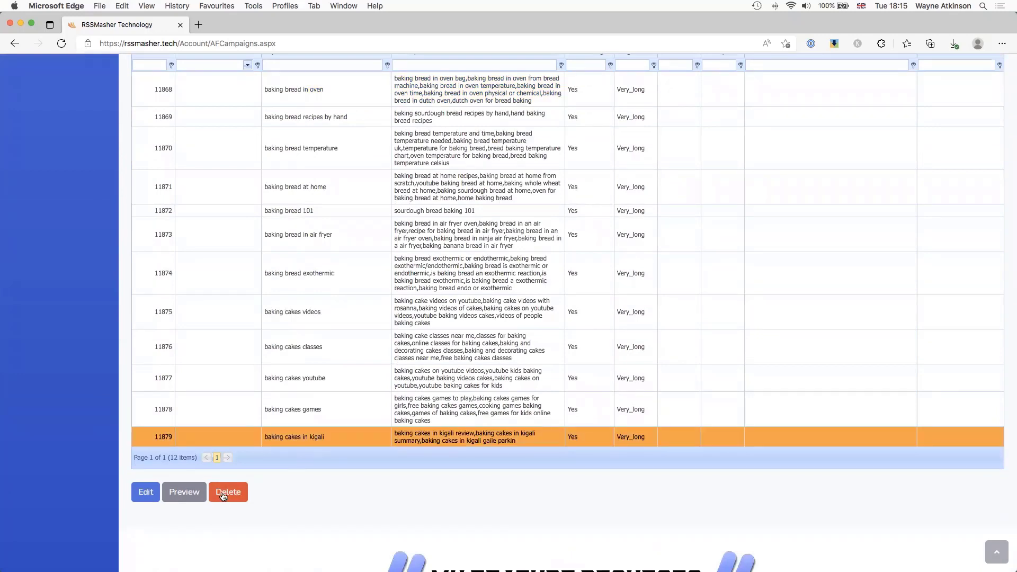
left_click(225, 498)
left_click(599, 100)
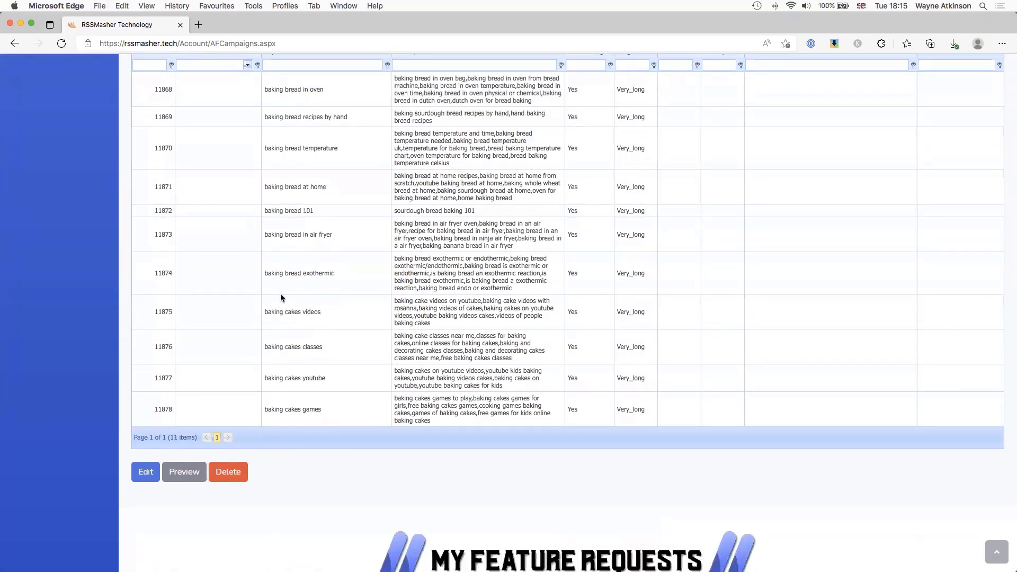